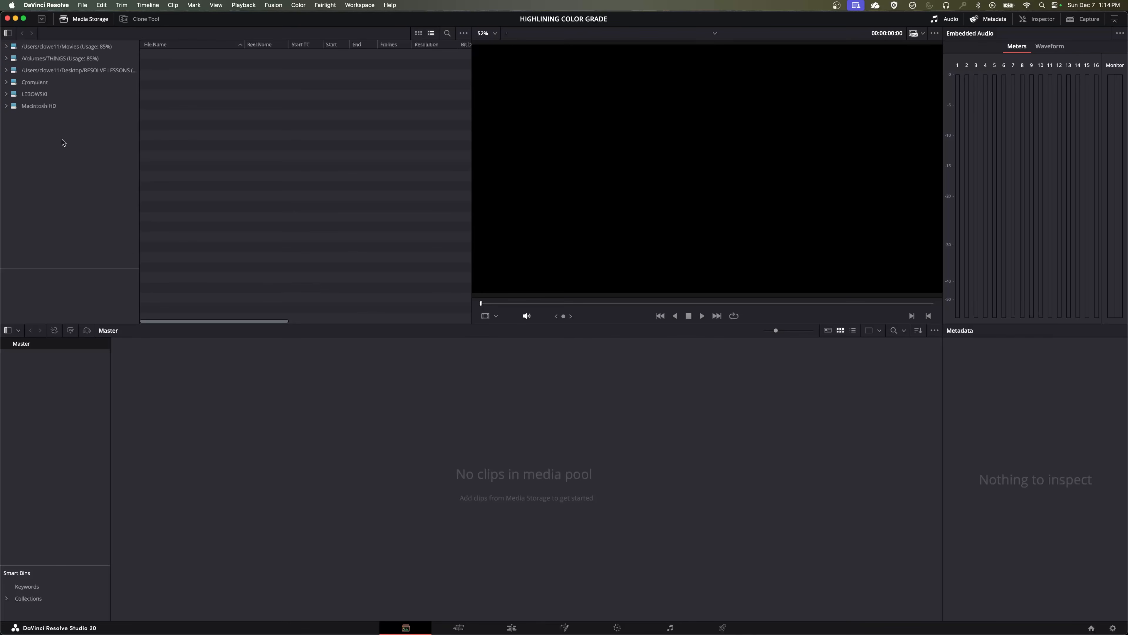
Add the Downloads folder as a new location in the media storage browser.
right_click(53, 147)
left_click(71, 153)
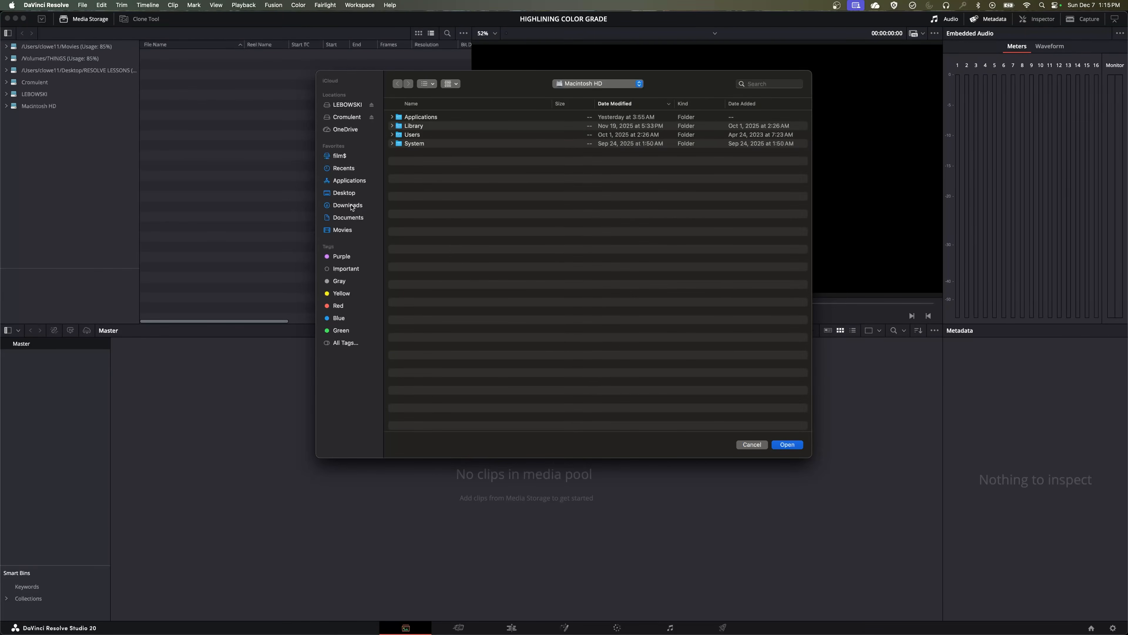
left_click(348, 205)
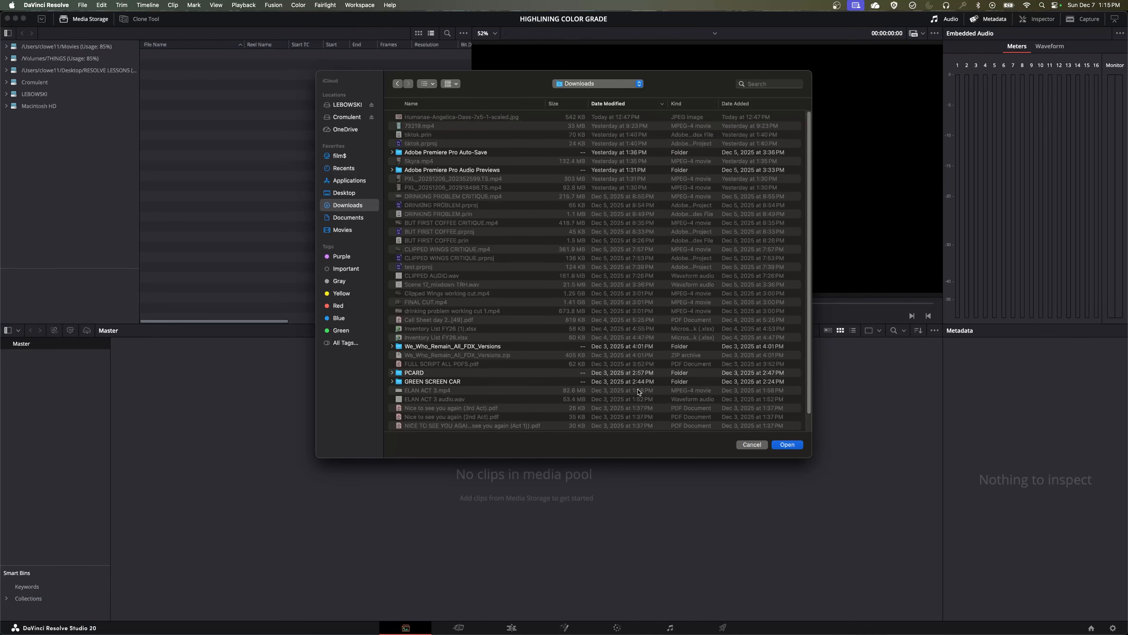
left_click(786, 445)
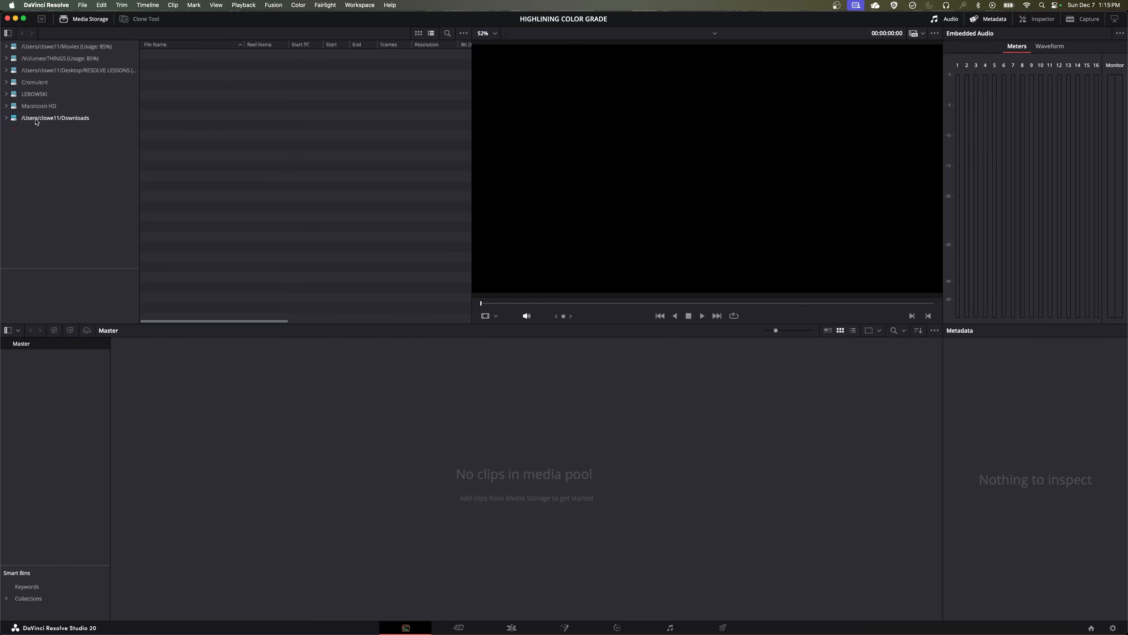
Browse the contents of the Macintosh HD drive and of the LEBOWSKI drive in media storage.
left_click(30, 98)
left_click(40, 108)
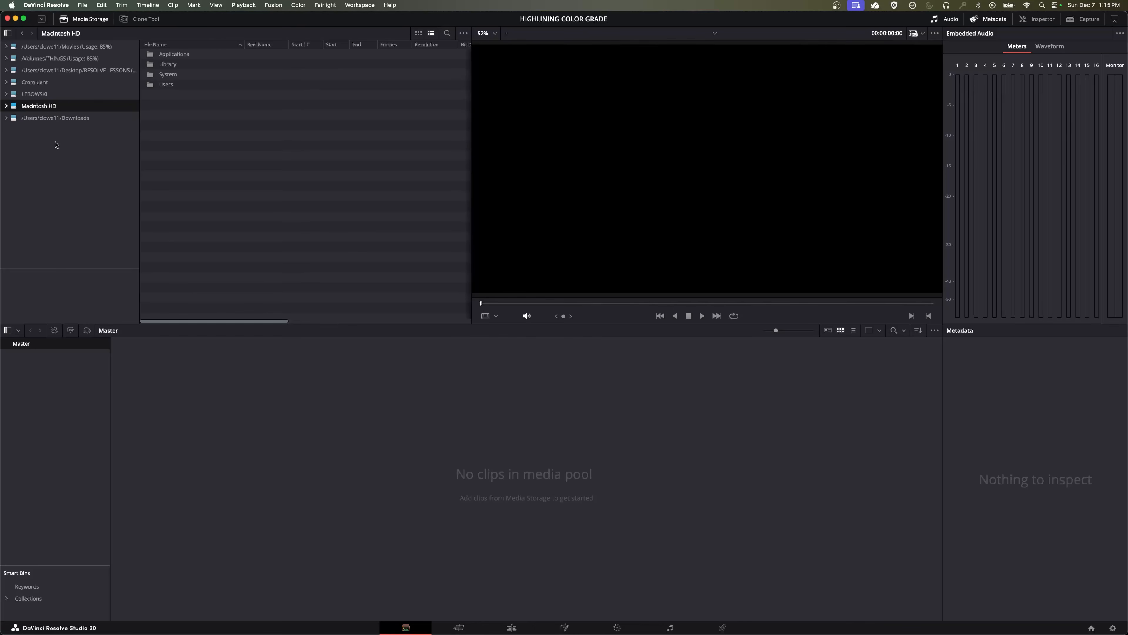
left_click(36, 96)
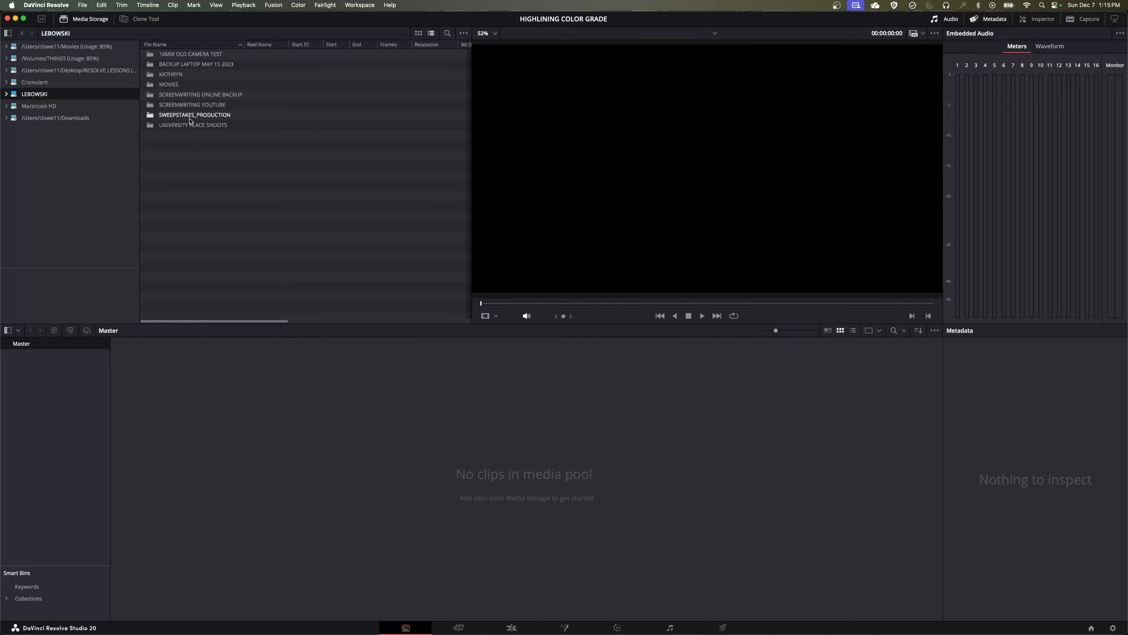
Show the LEBOWSKI folders as thumbnails, enlarge them to the maximum size, and select the 16MM OLD CAMERA TEST folder.
left_click(418, 34)
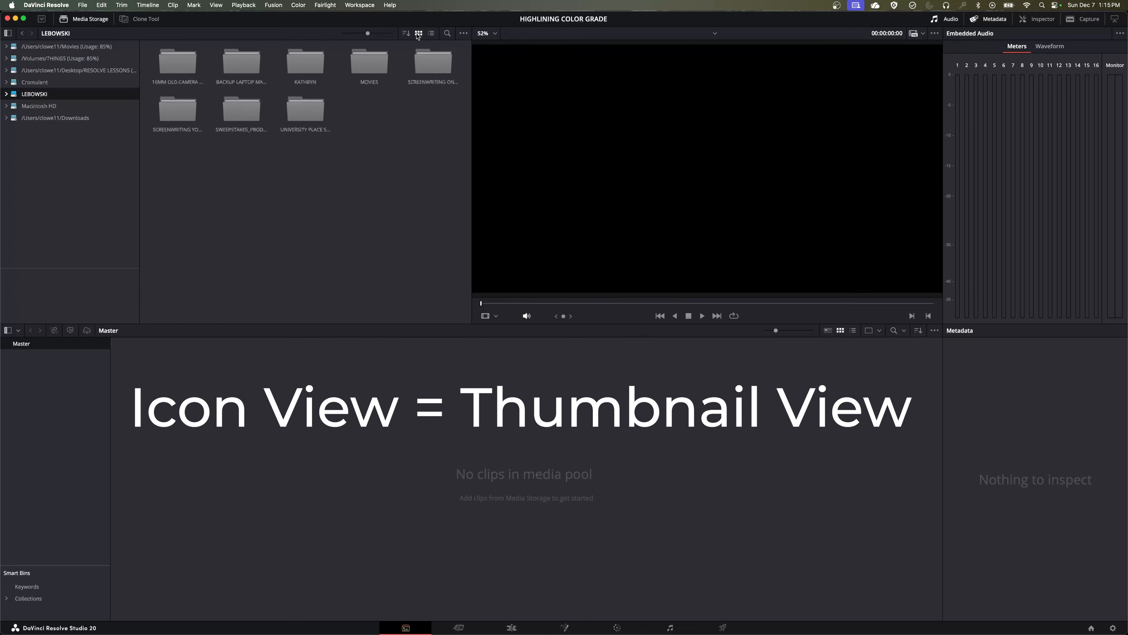
left_click(432, 35)
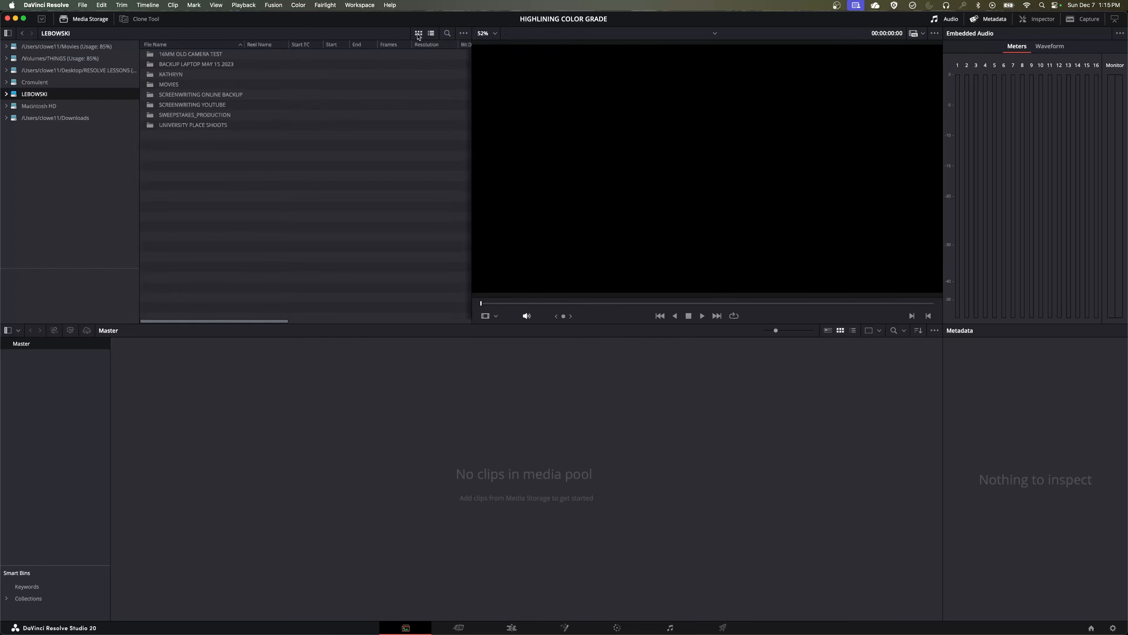
left_click(418, 35)
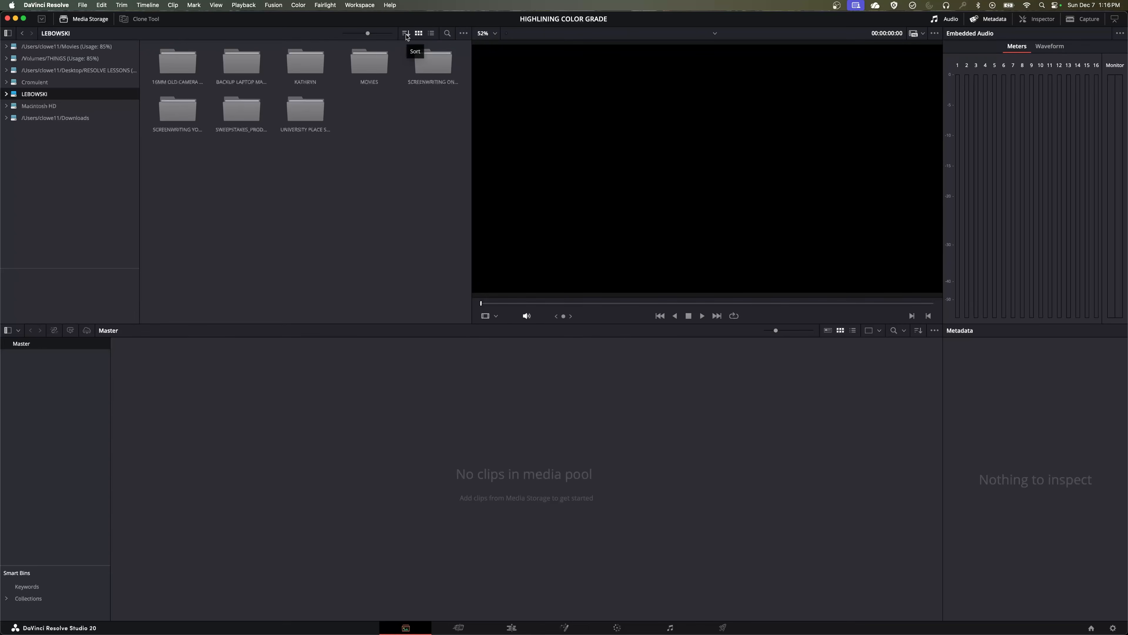
left_click_drag(368, 35, 391, 42)
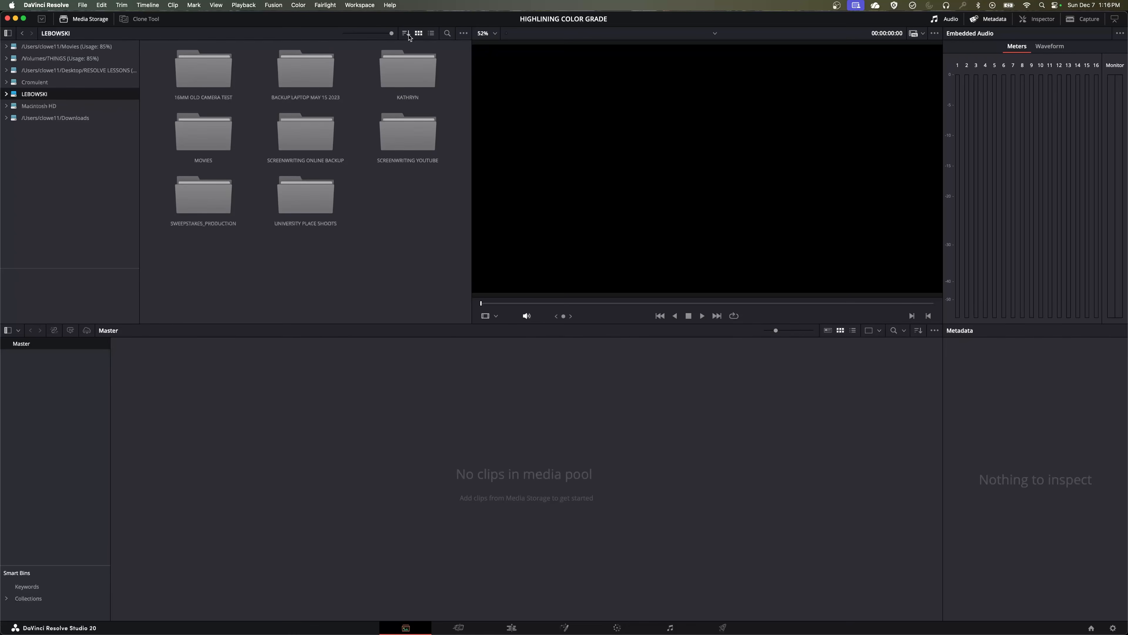
left_click(193, 73)
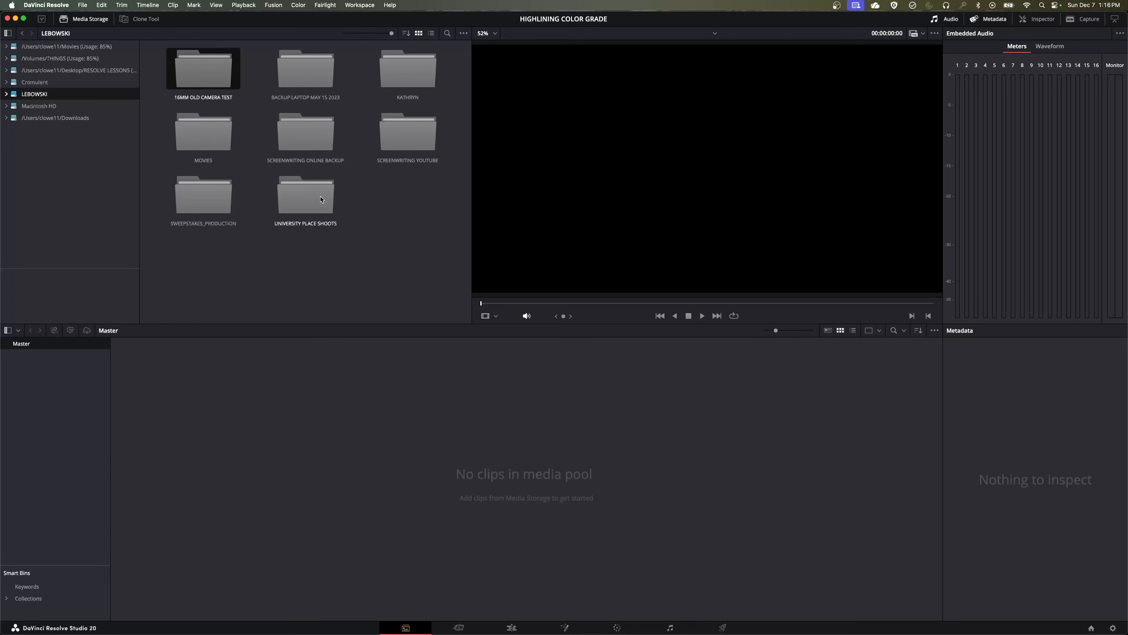
View the LEBOWSKI folders as a list and toggle the file name sort to descending and back to ascending.
left_click(431, 34)
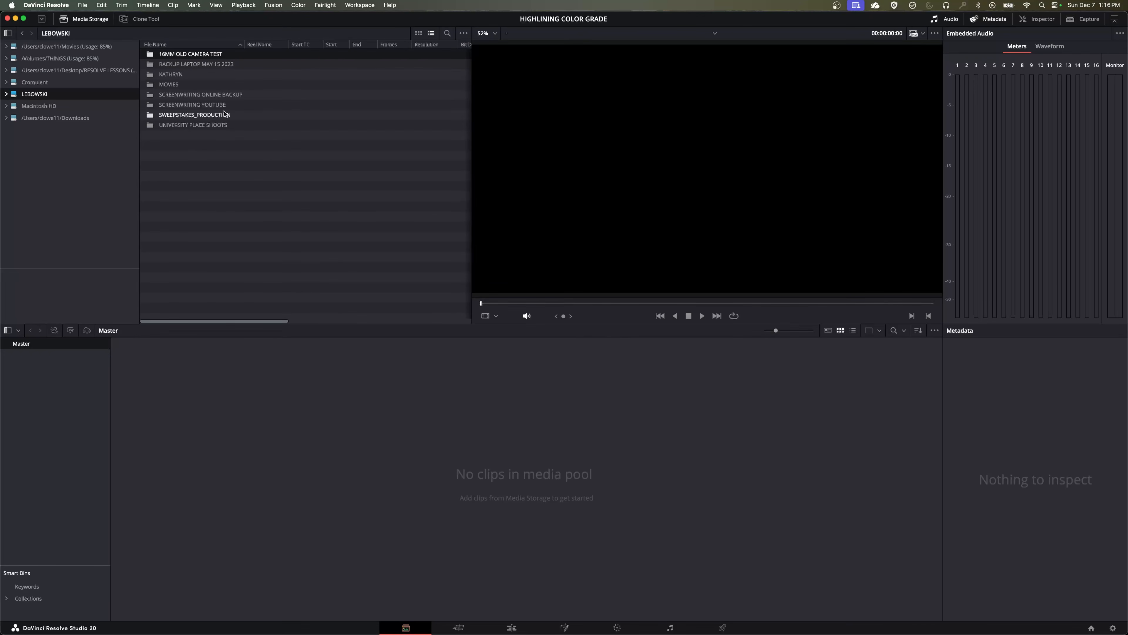
left_click(203, 44)
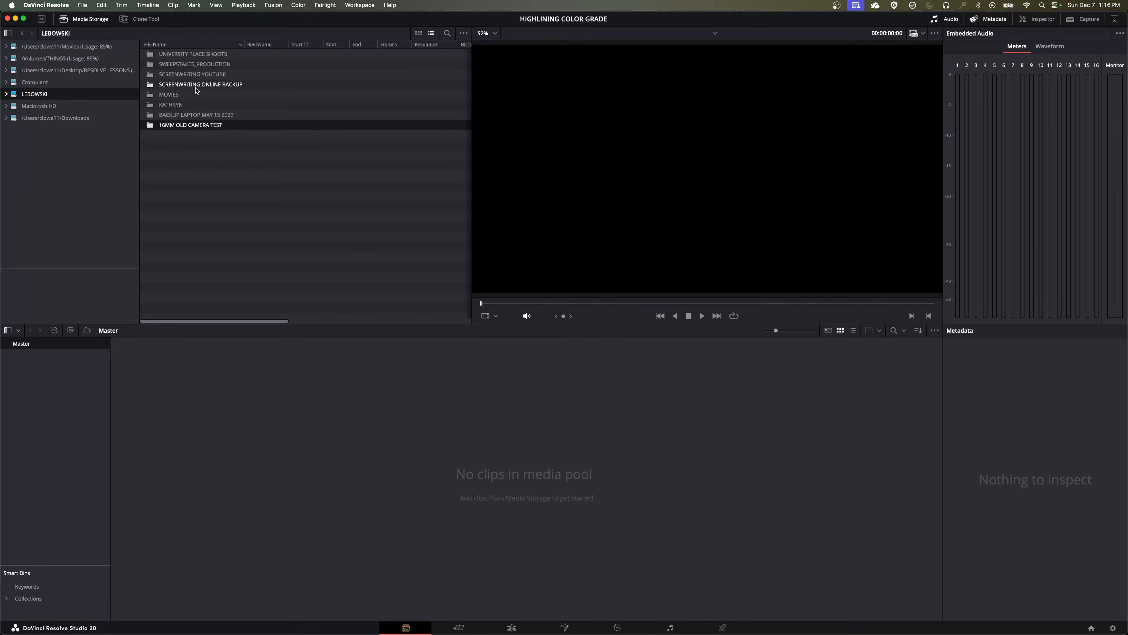
left_click(212, 45)
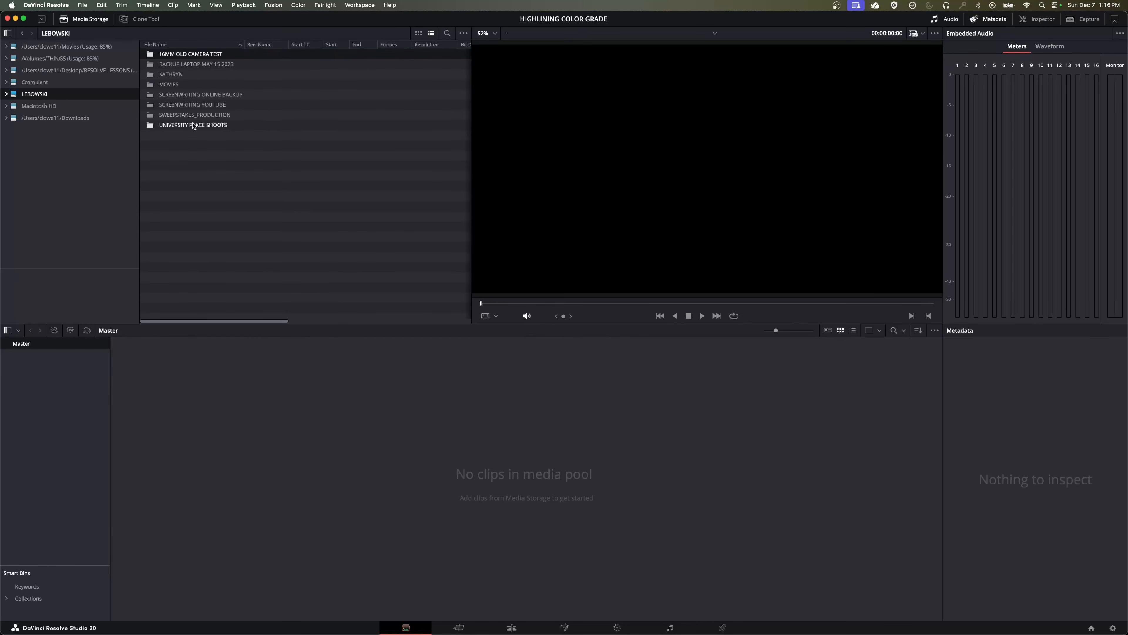
Open VIDEO_2022_11_18 inside SWEEPSTAKES_PRODUCTION's 2022_11_18 folder and widen the file list to show more metadata columns.
double_click(220, 114)
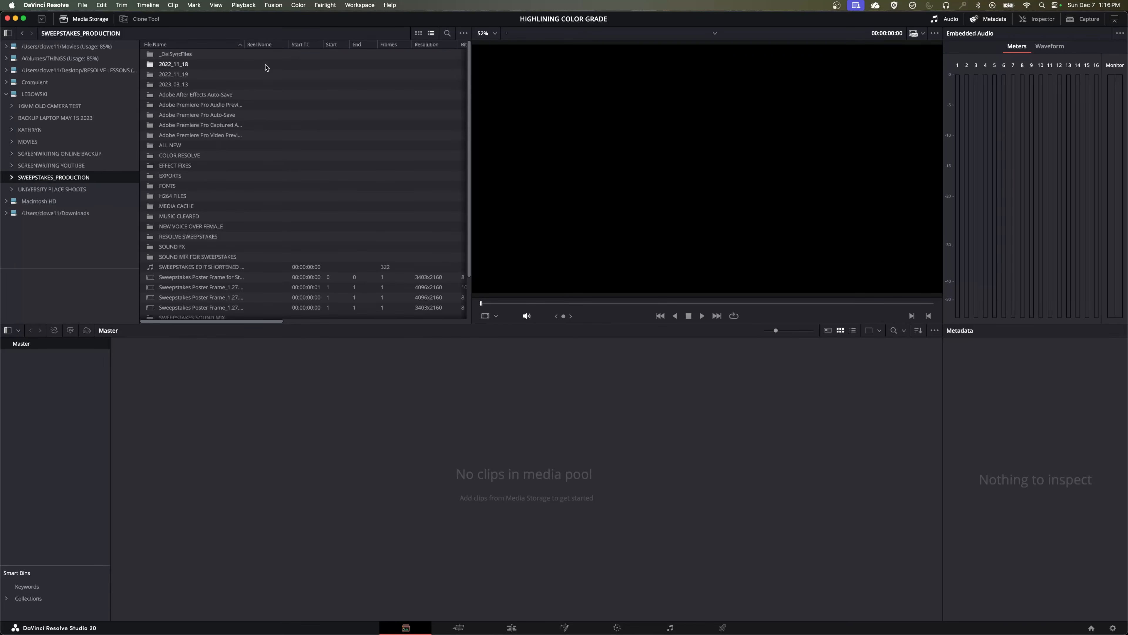
double_click(185, 65)
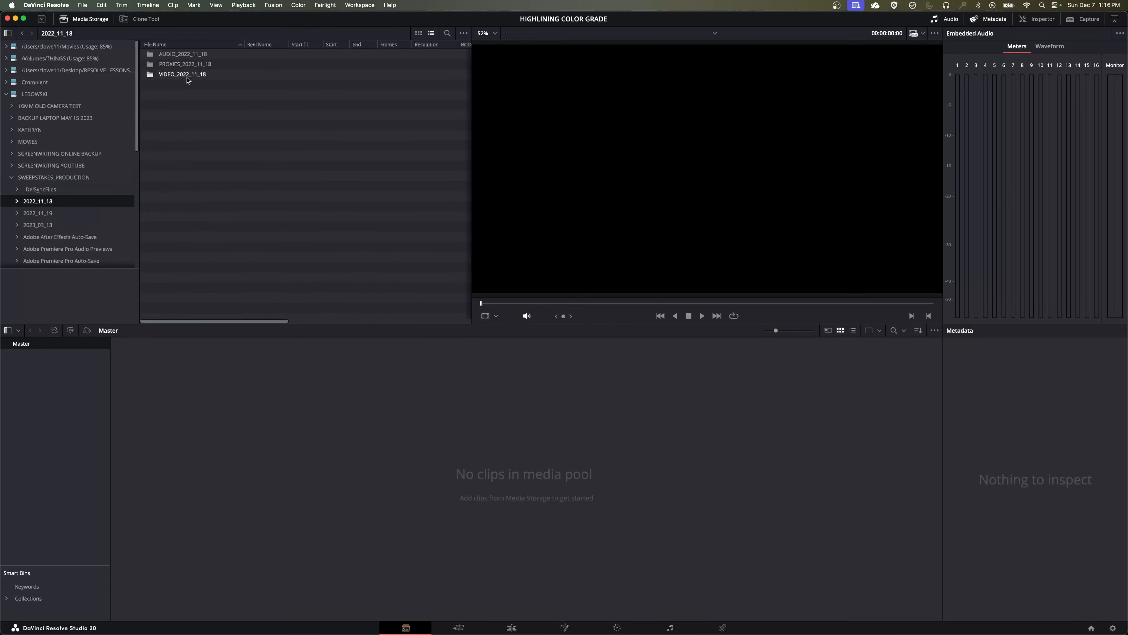
double_click(187, 75)
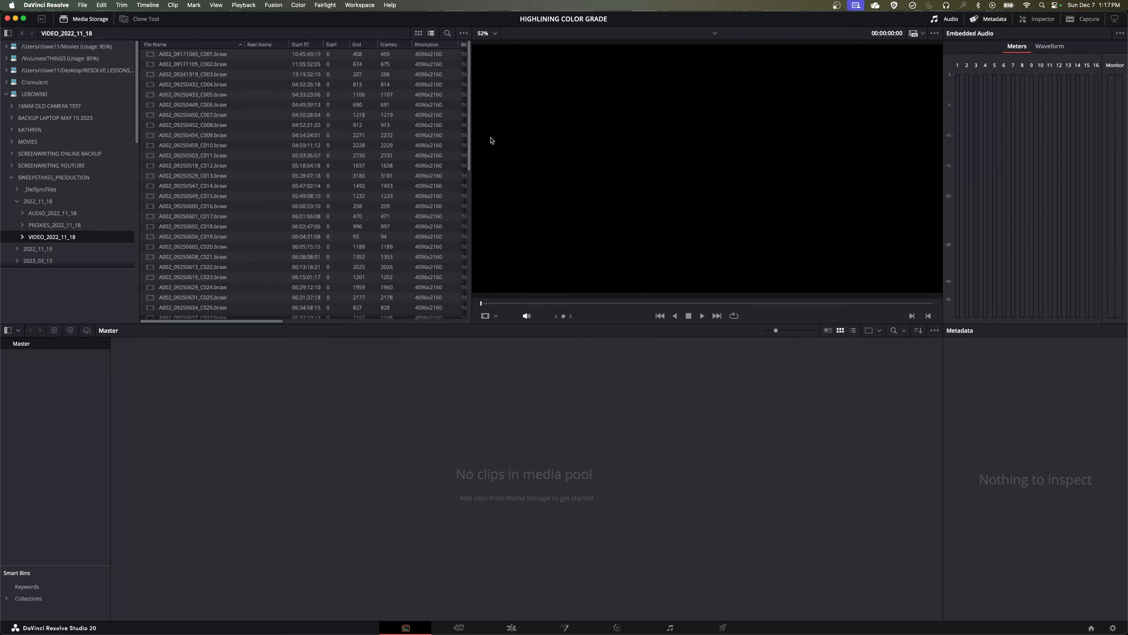
left_click_drag(471, 139, 747, 159)
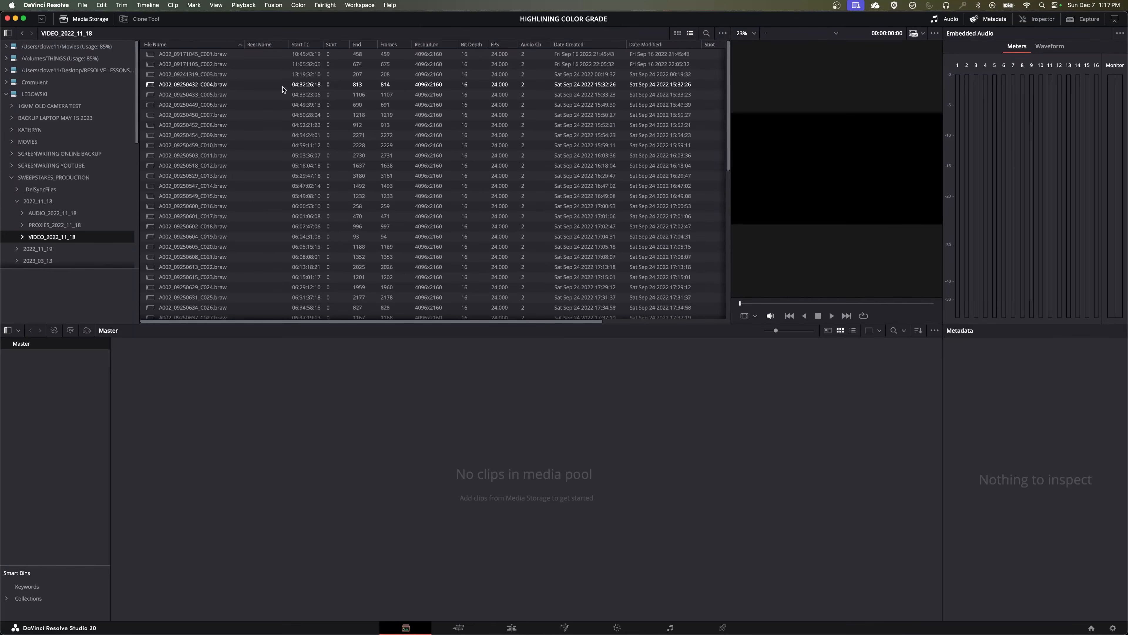
Sort the clip list by resolution, by FPS, and back by file name to compare the orderings.
left_click(428, 45)
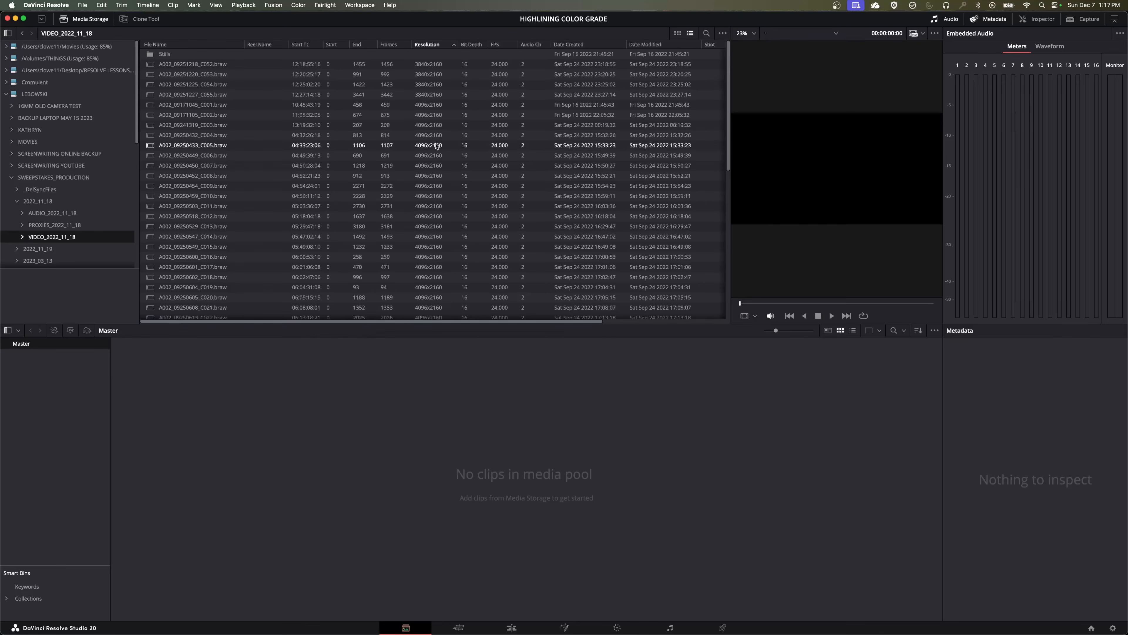
left_click(507, 46)
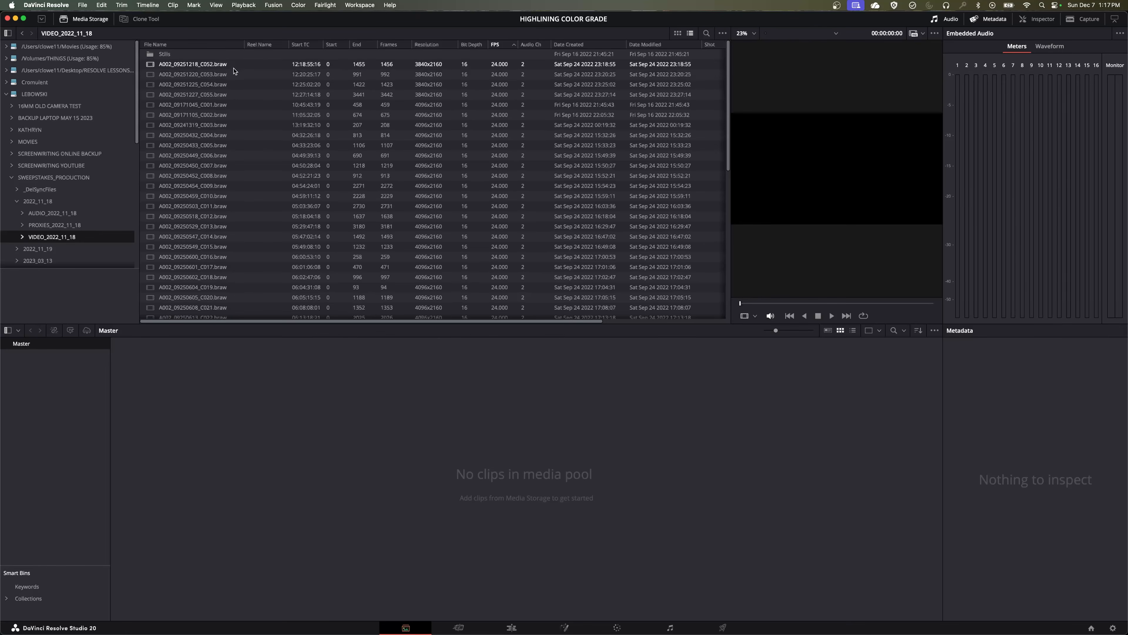
left_click(208, 47)
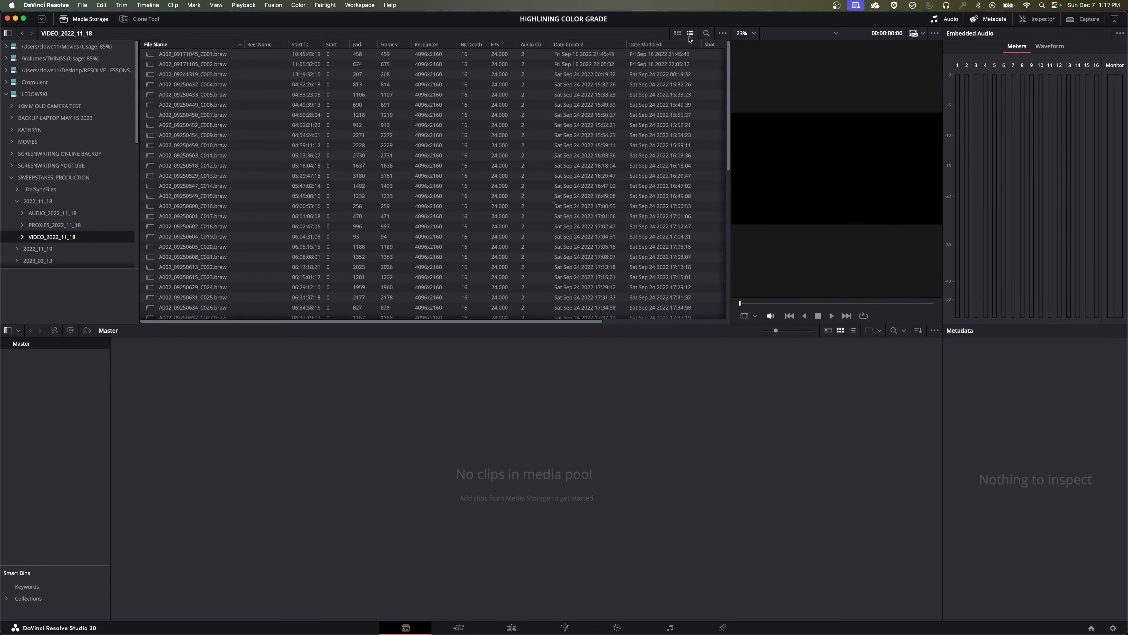
Display the clips as thumbnails and switch their sort order to descending and back to ascending.
left_click(678, 34)
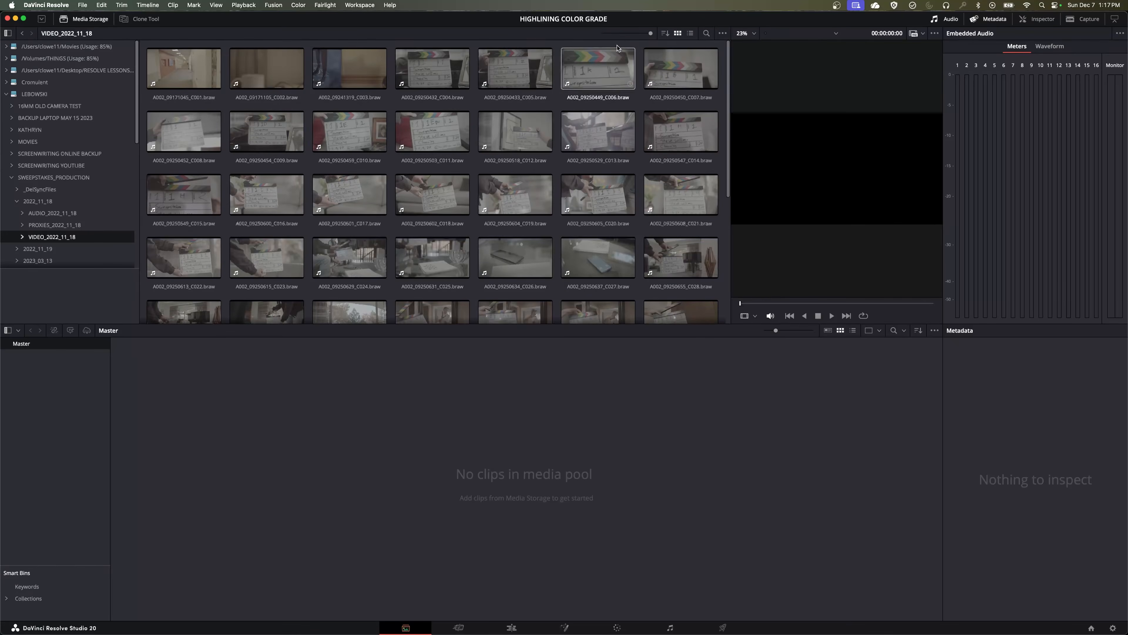
left_click(665, 34)
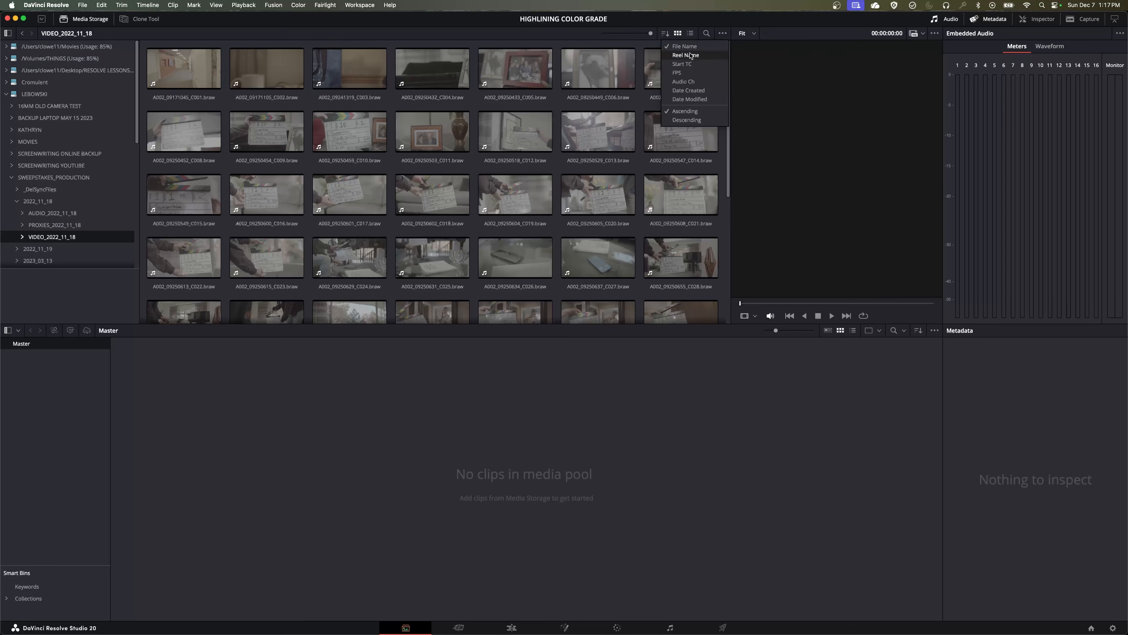
left_click(687, 120)
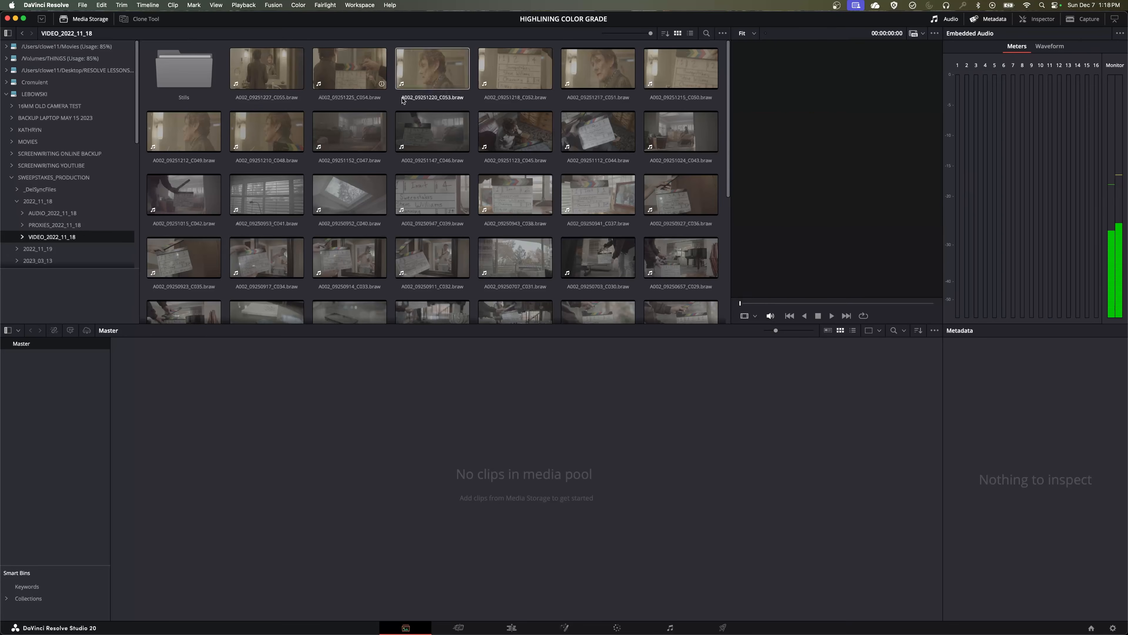
scroll(445, 169, "down", 5)
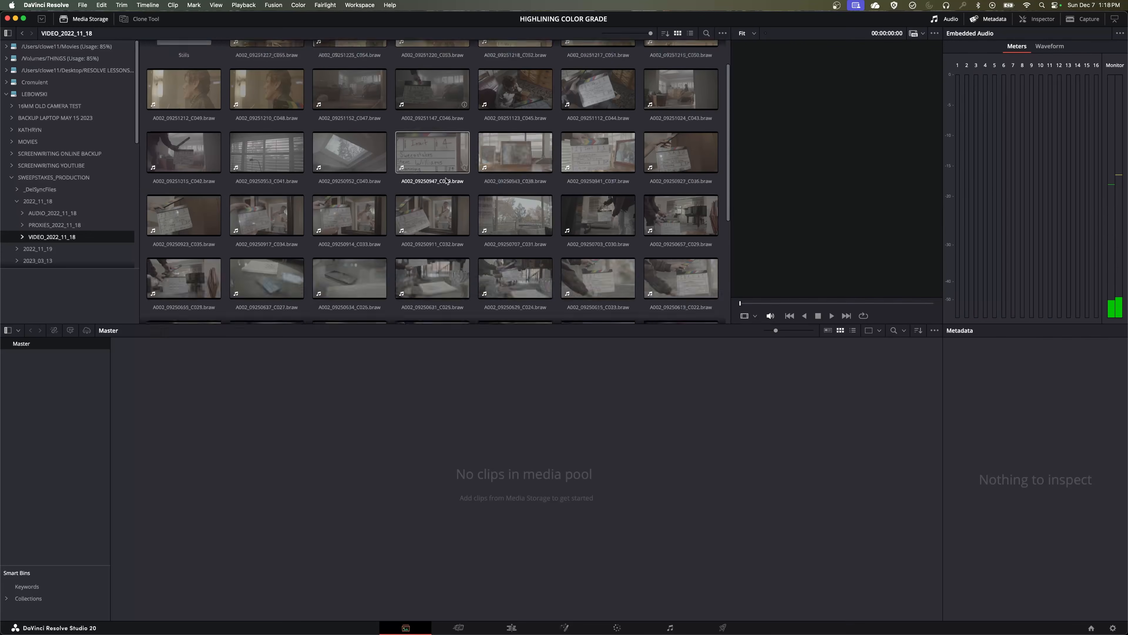
scroll(484, 205, "up", 5)
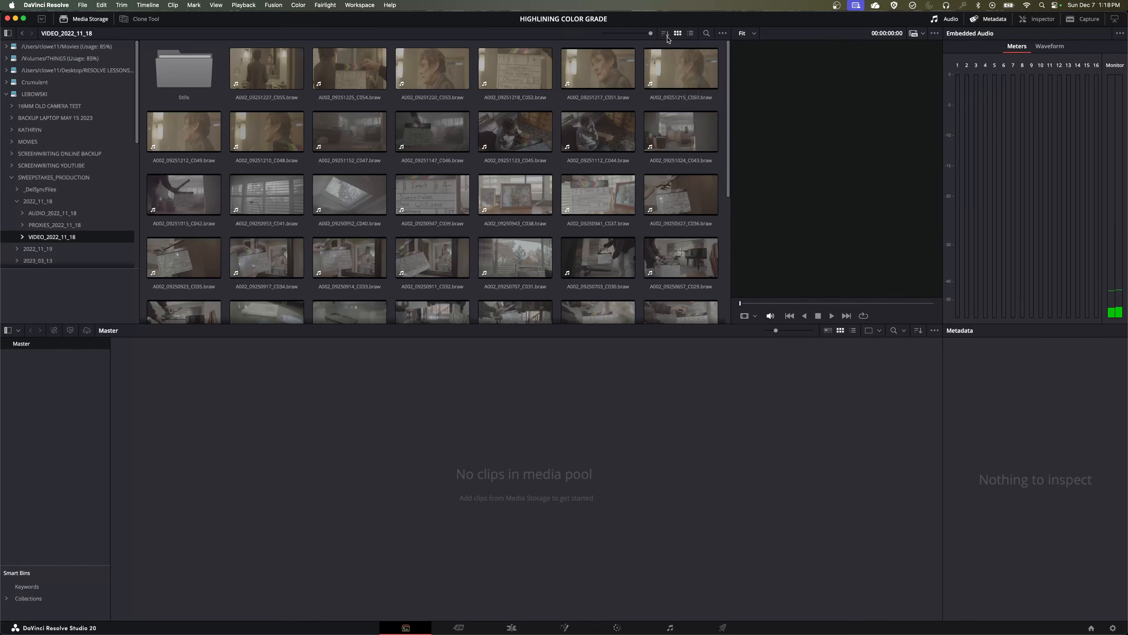
left_click(665, 34)
left_click(682, 112)
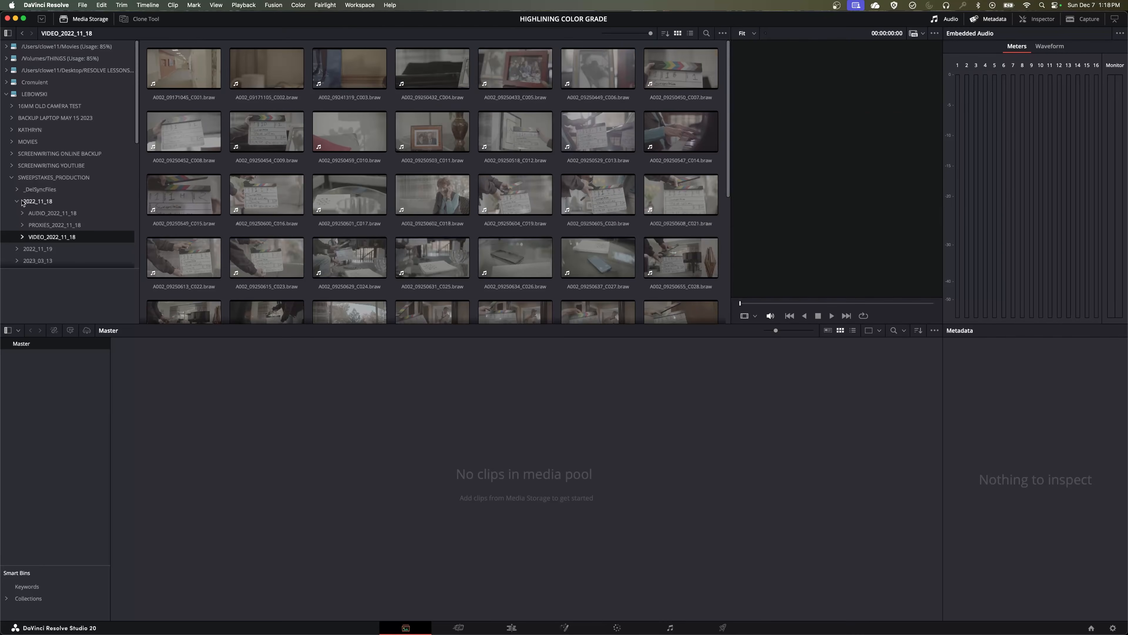
Collapse the SWEEPSTAKES_PRODUCTION folder and view the Cromulent drive's folders as a list and again as thumbnails.
left_click(11, 178)
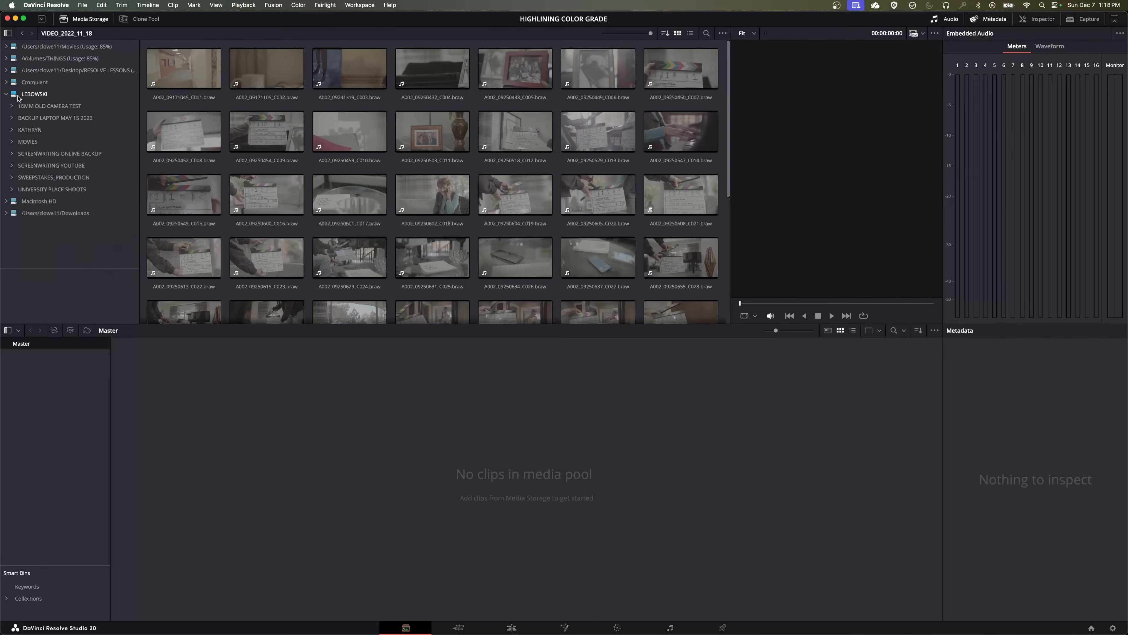
left_click(34, 81)
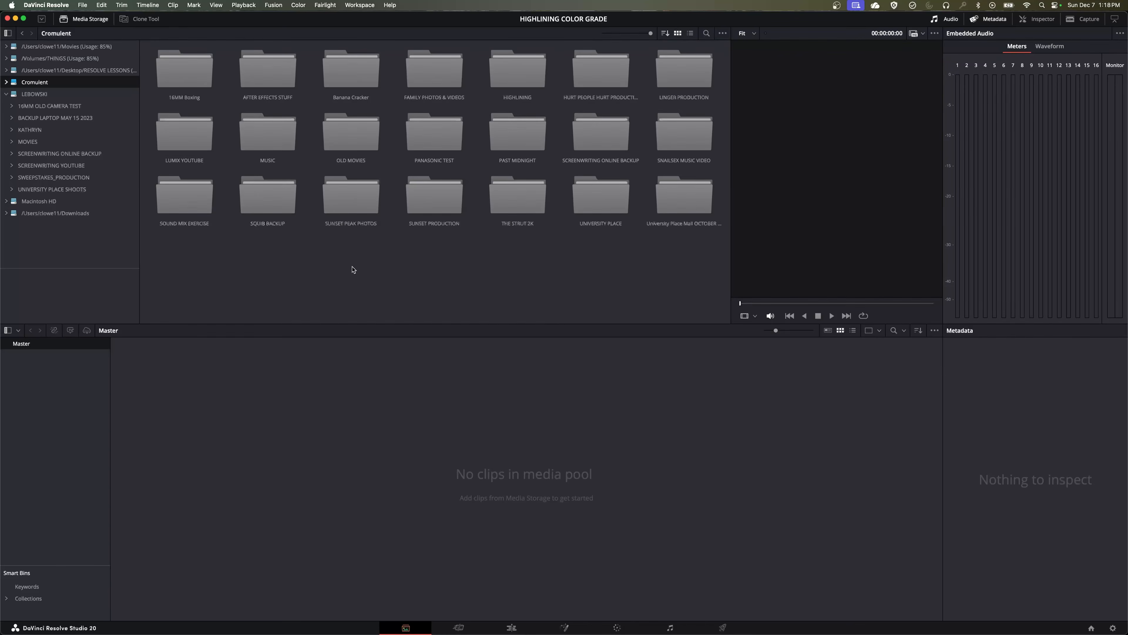
left_click(690, 33)
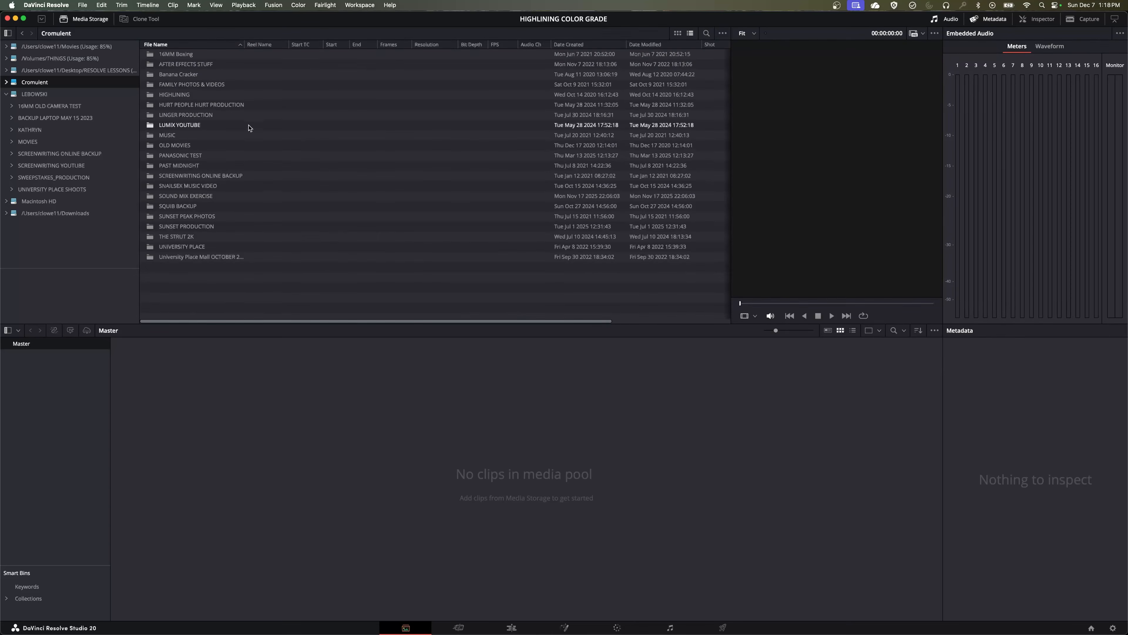
left_click(677, 34)
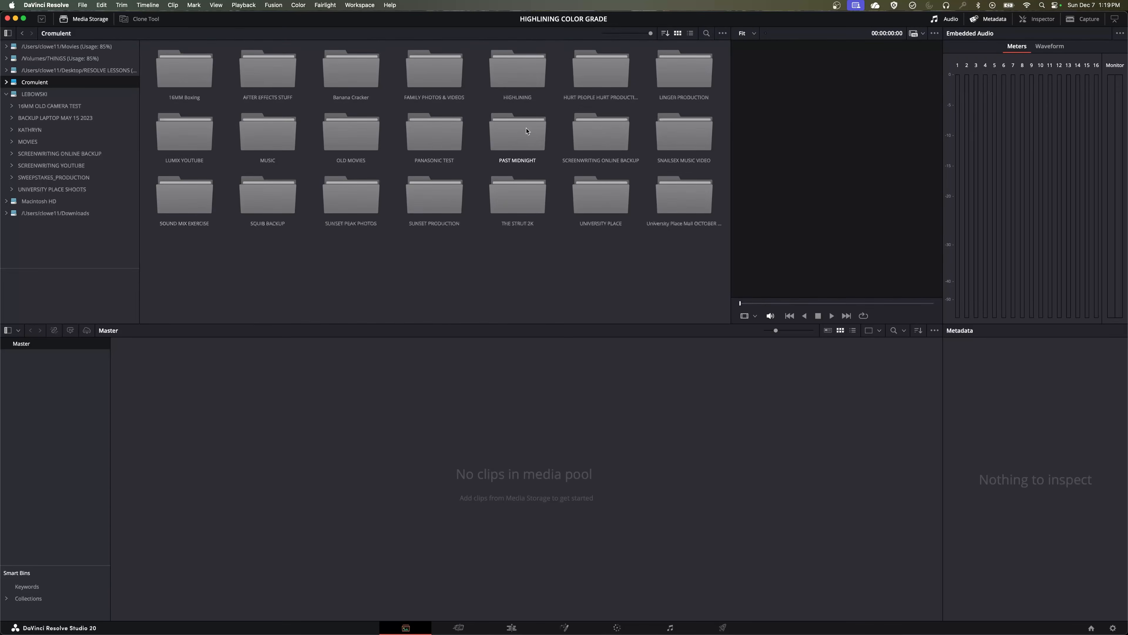
Open the HIGHLINING folder and browse to the VIDEO folder inside A7Sii.
left_click(528, 77)
double_click(528, 76)
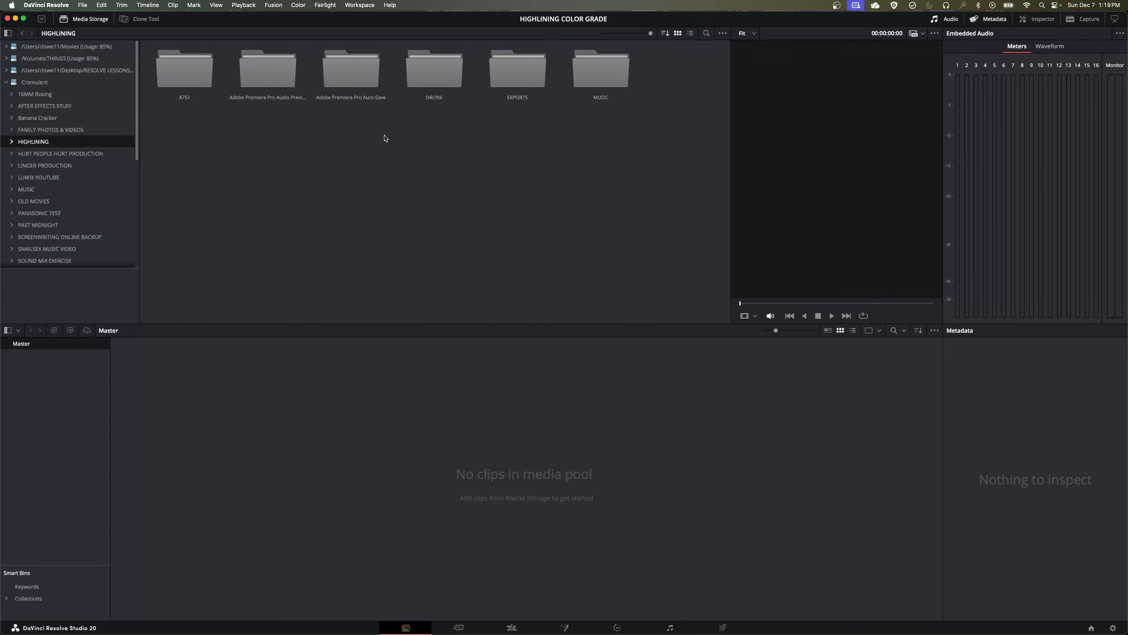
left_click(12, 142)
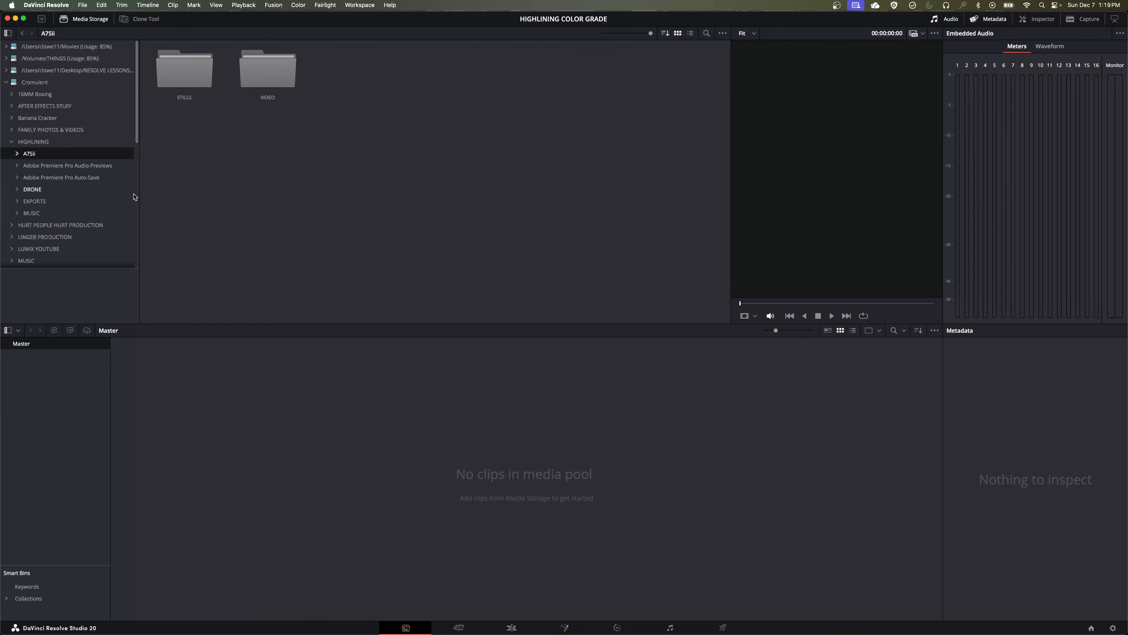
left_click(279, 75)
double_click(278, 75)
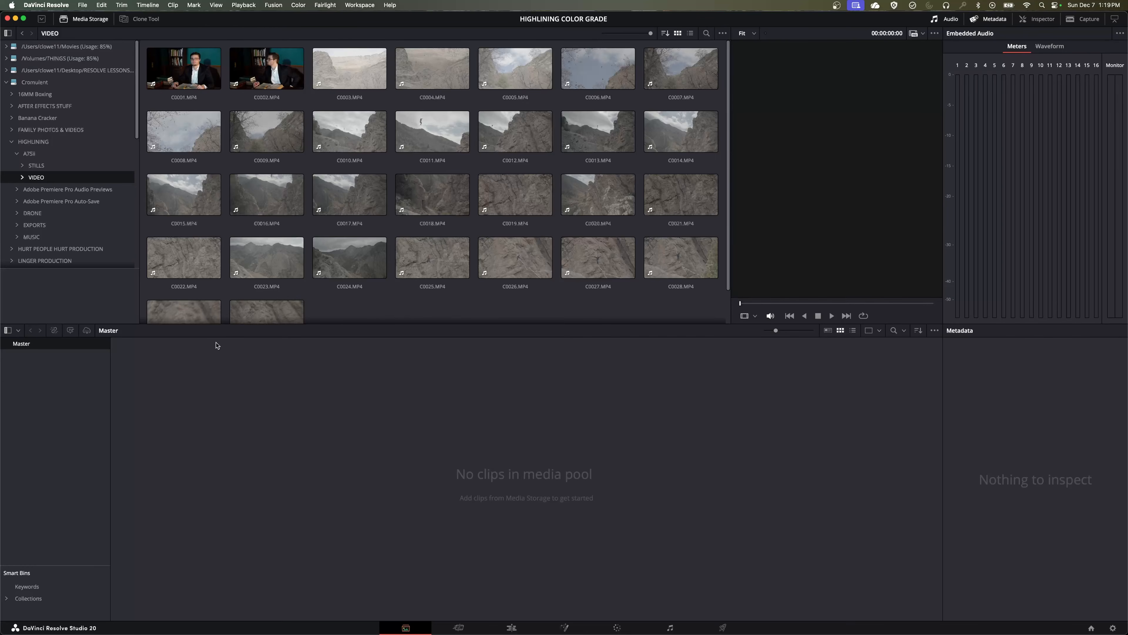
Import the A7Sii folder's footage and stills from the HIGHLINING folder into the Master bin of the media pool.
left_click(35, 153)
left_click(40, 142)
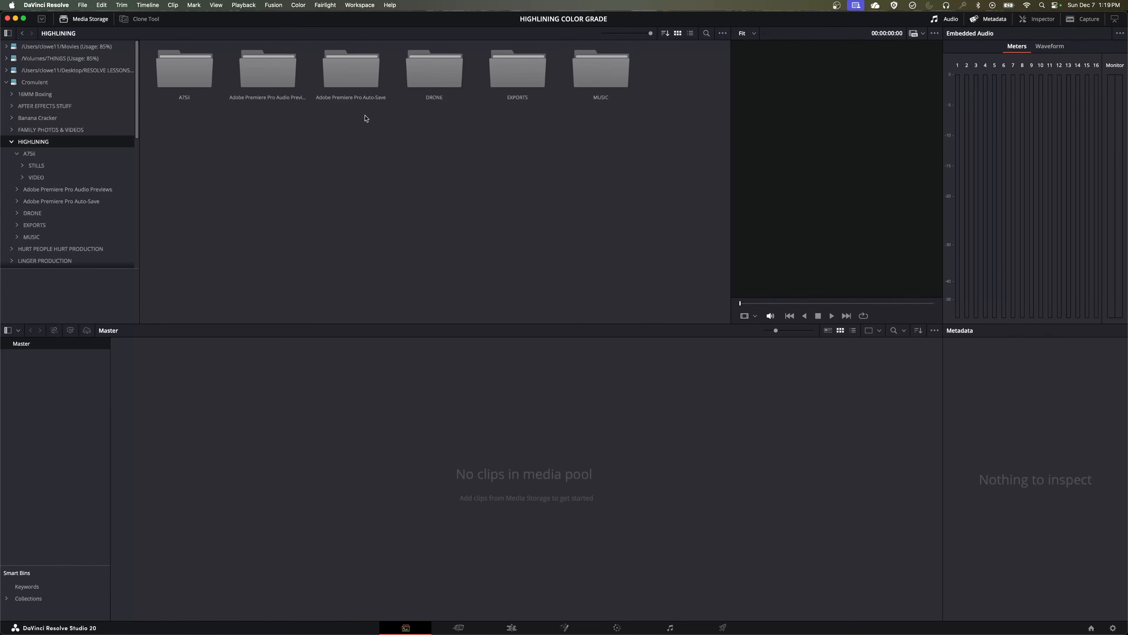
left_click(190, 75)
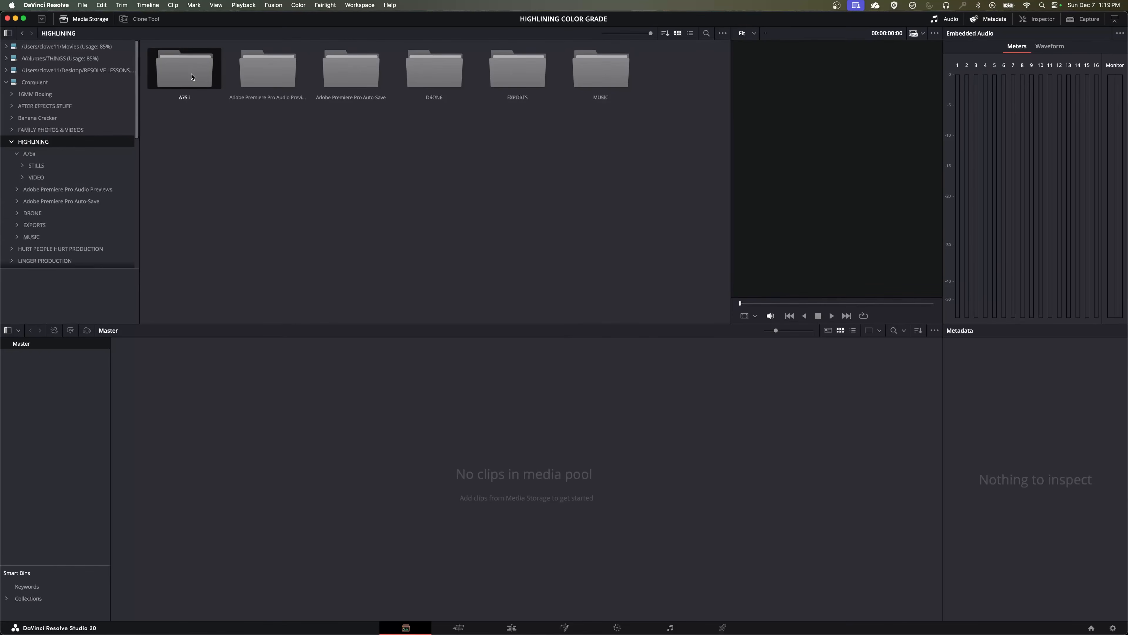
left_click_drag(188, 72, 269, 434)
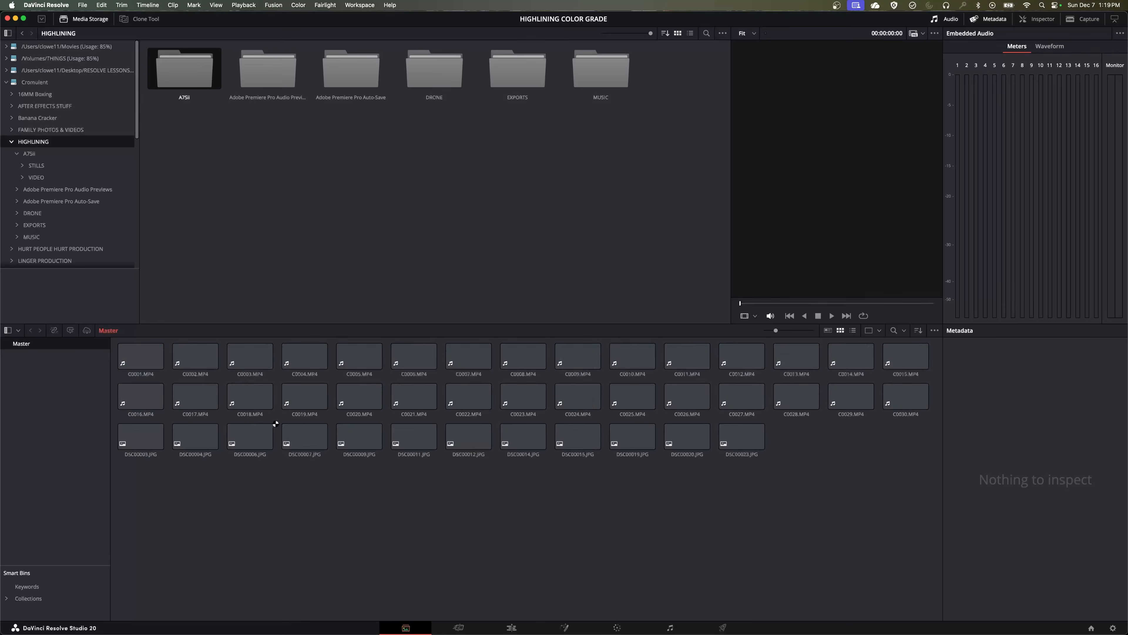
left_click(231, 439)
left_click(301, 513)
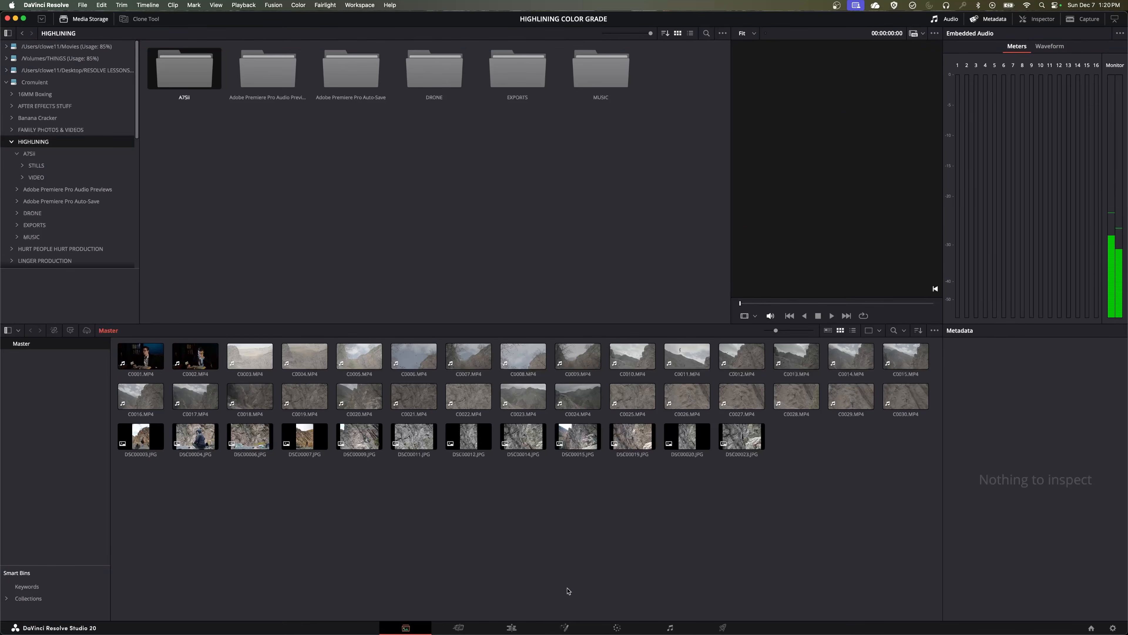
List the media pool clips sorted by format and delete the JPEG stills DSC00003 through DSC00023.
left_click(852, 329)
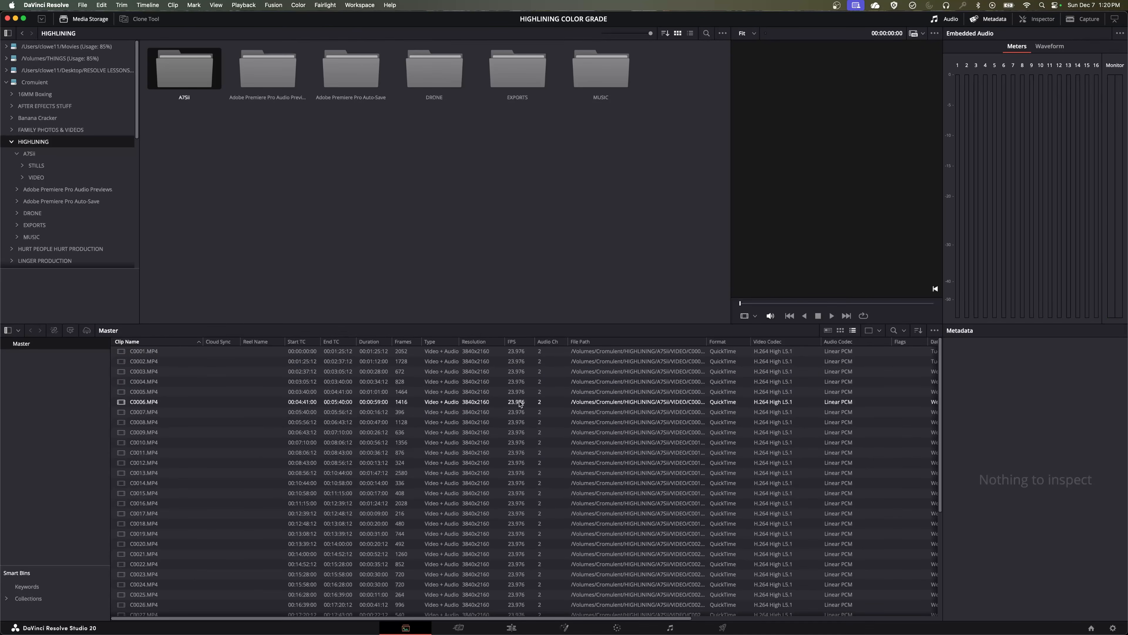
left_click(734, 343)
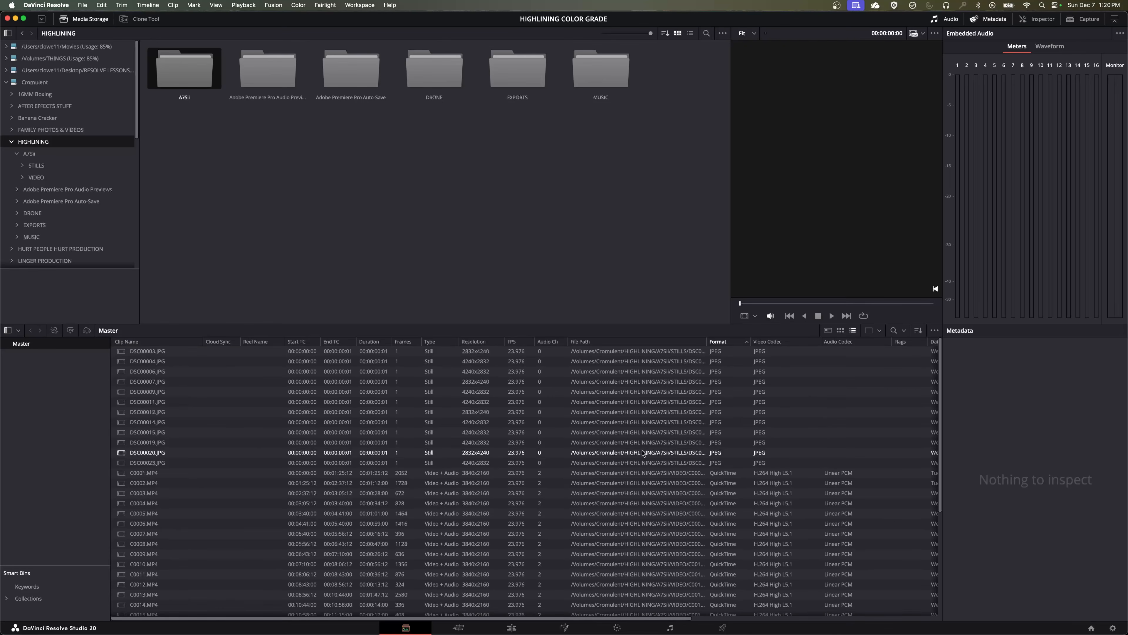
left_click(155, 355)
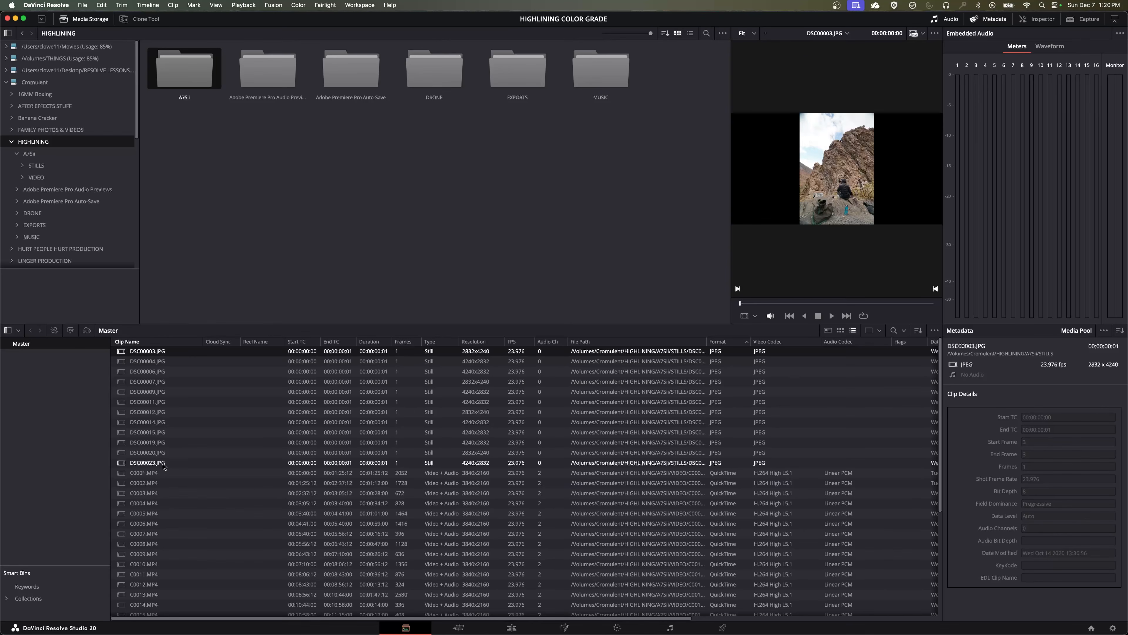
left_click(163, 465, "shift")
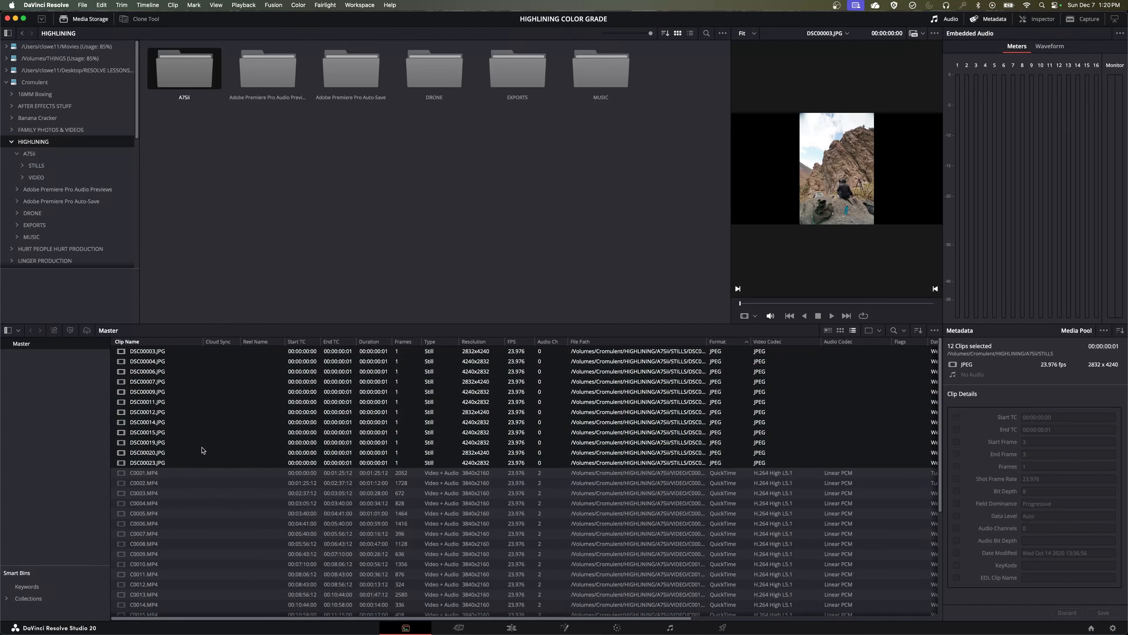
key("Delete")
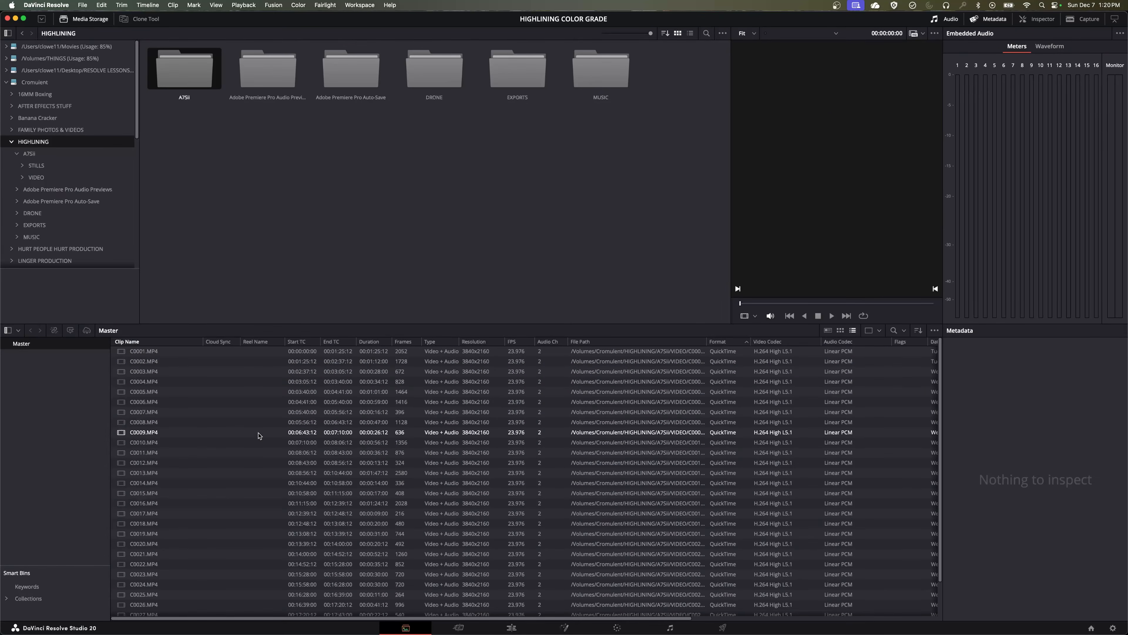
Show the media pool clips as thumbnails and delete C0001.MP4 and C0002.MP4.
left_click(840, 331)
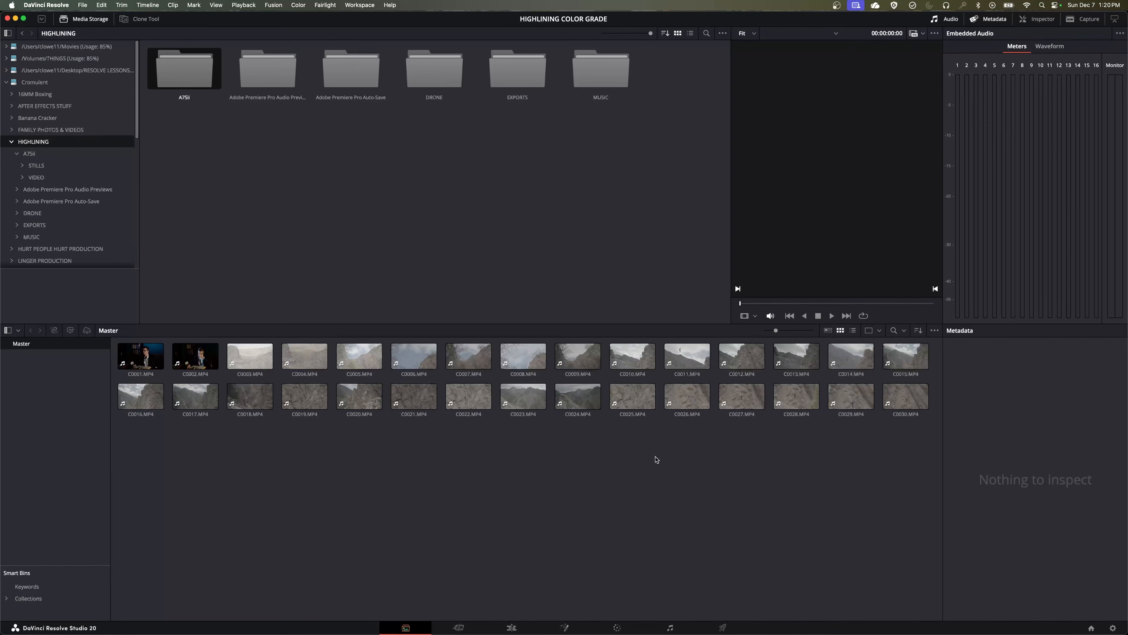
left_click(130, 354)
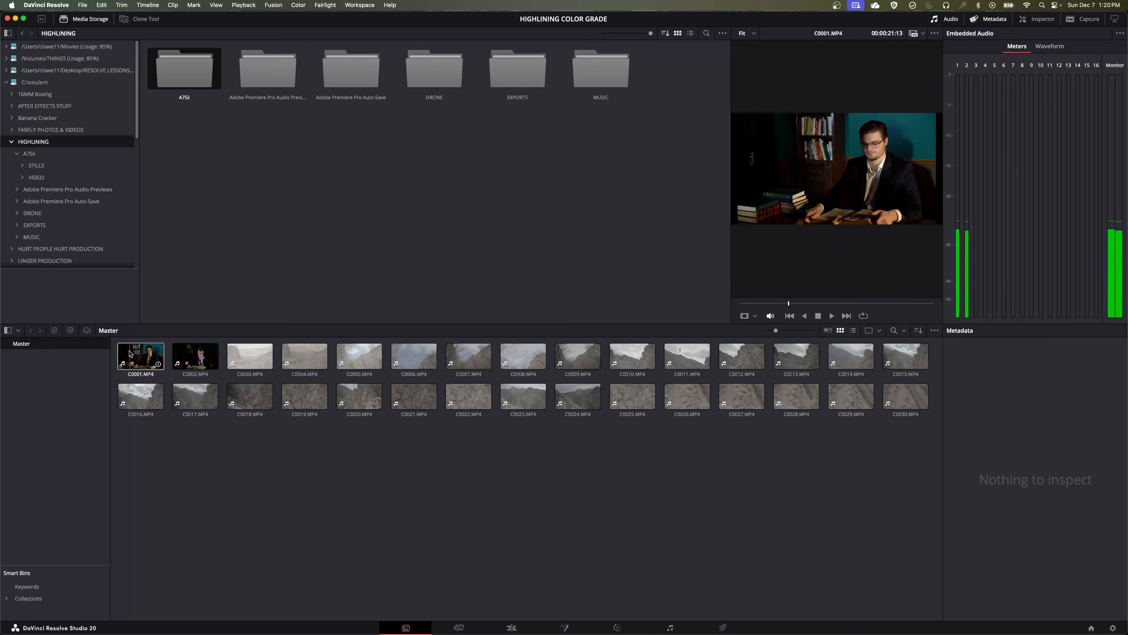
left_click(184, 359, "shift")
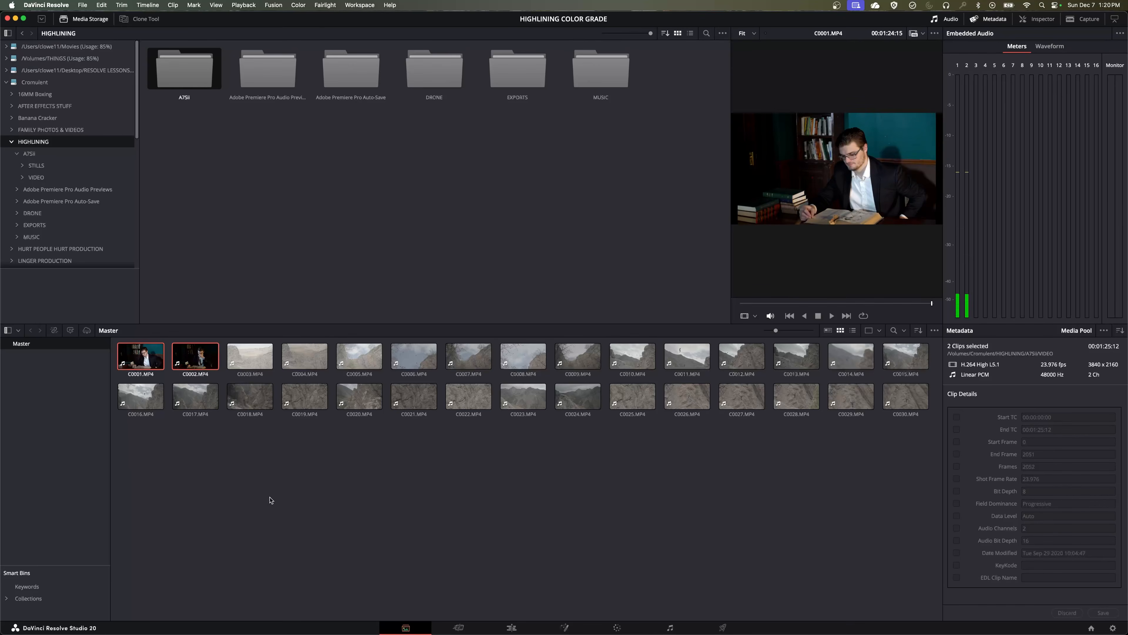
key("BackSpace")
left_click_drag(130, 466, 936, 339)
left_click(281, 487)
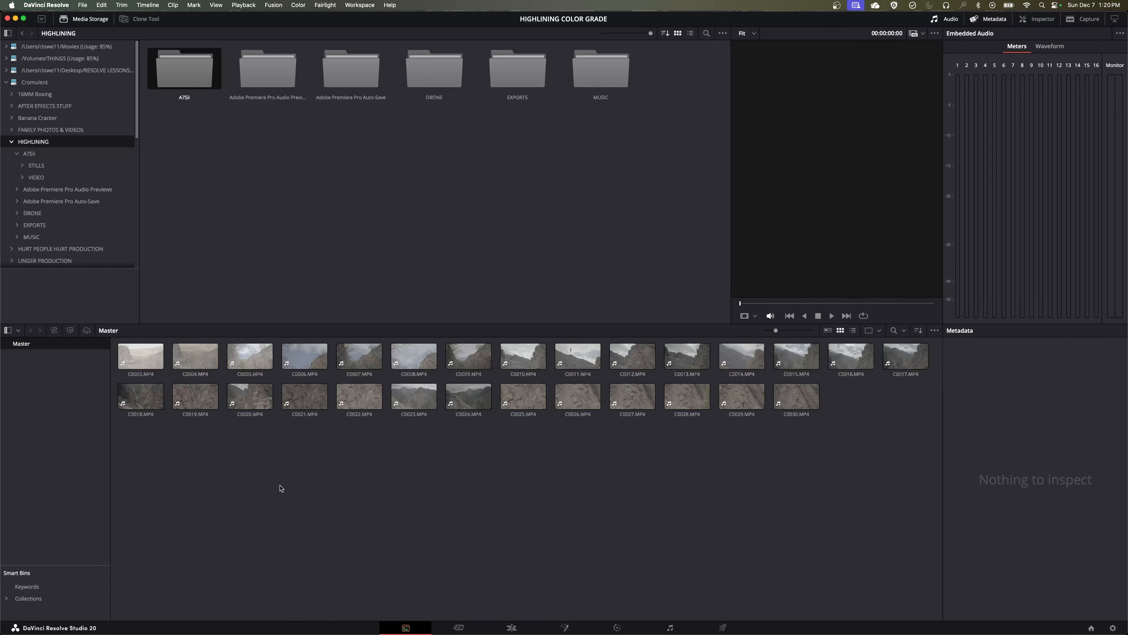
Create a new bin named SONY FOOTAGE inside the Master bin.
right_click(25, 375)
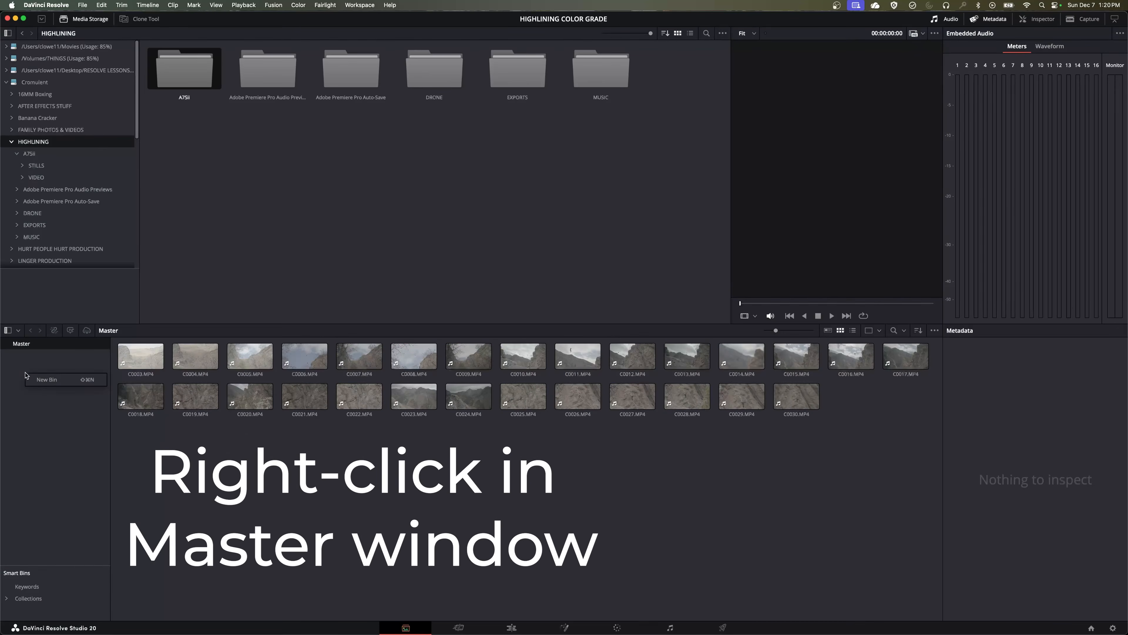
left_click(34, 380)
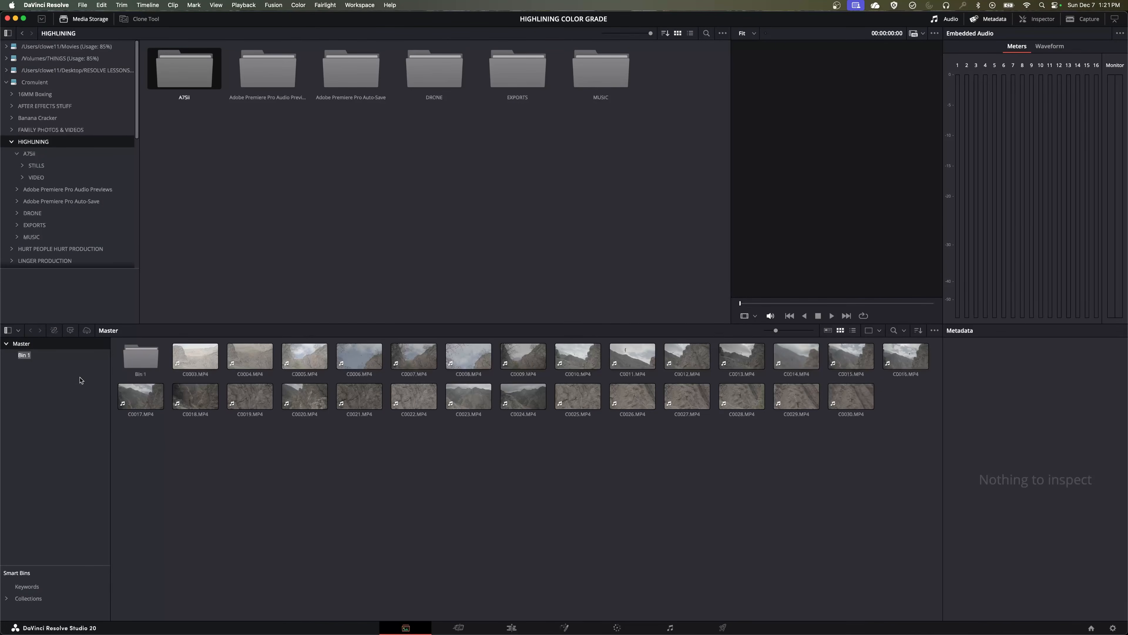
type("soNY FOOTAGE")
key("Return")
Move the clips C0003.MP4 through C0030.MP4 into the SONY FOOTAGE bin and open that bin.
left_click(195, 356)
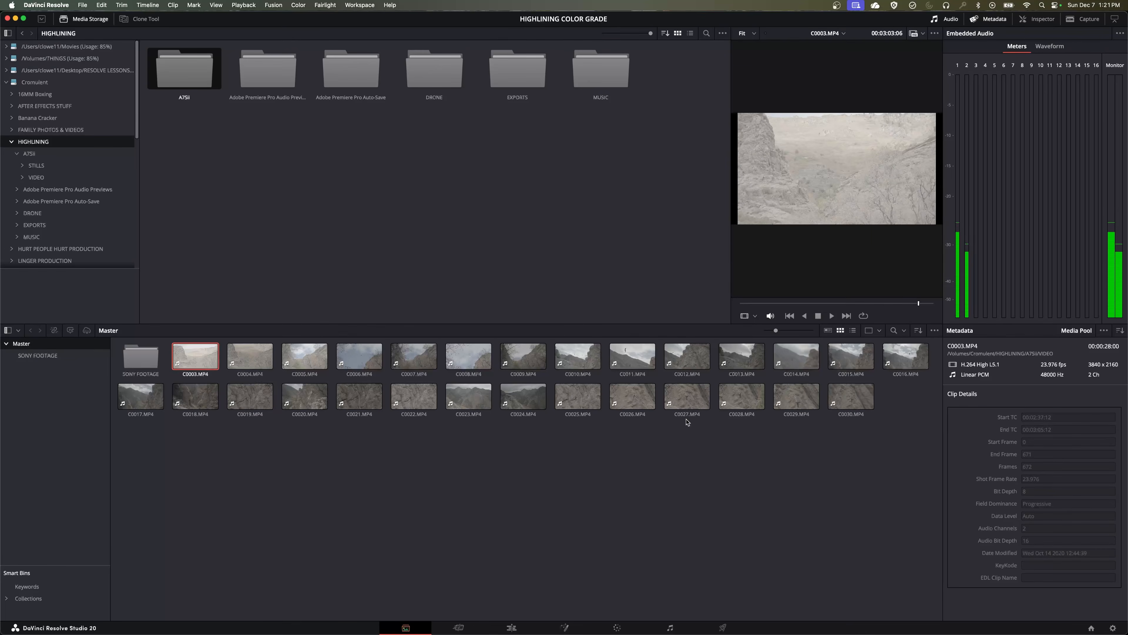
left_click(851, 405, "shift")
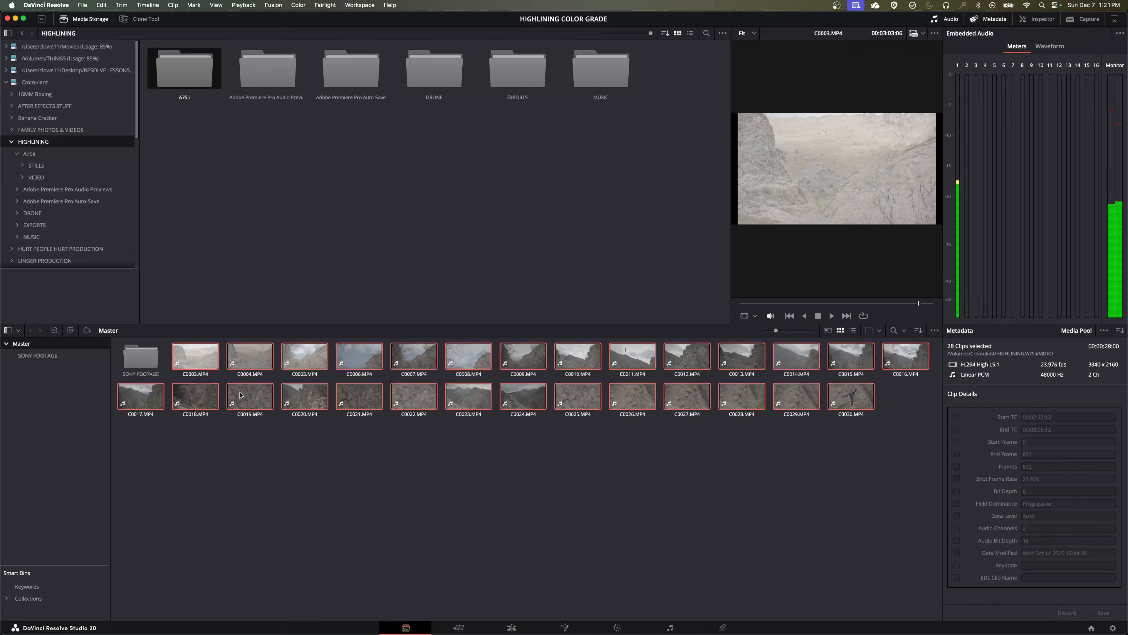
left_click_drag(197, 353, 147, 375)
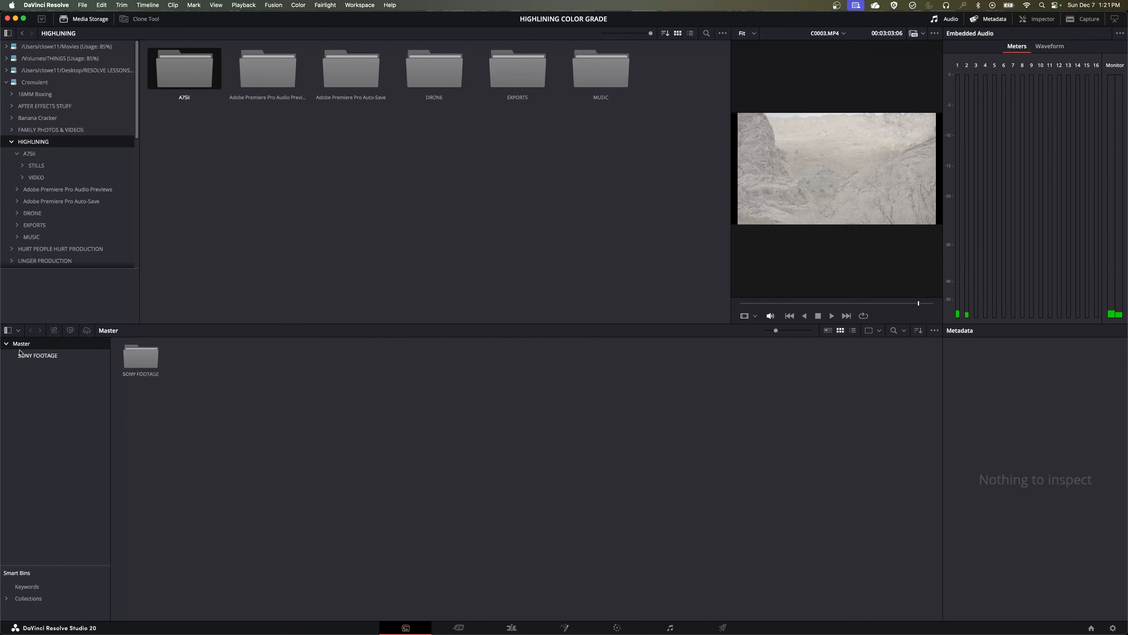
left_click(27, 357)
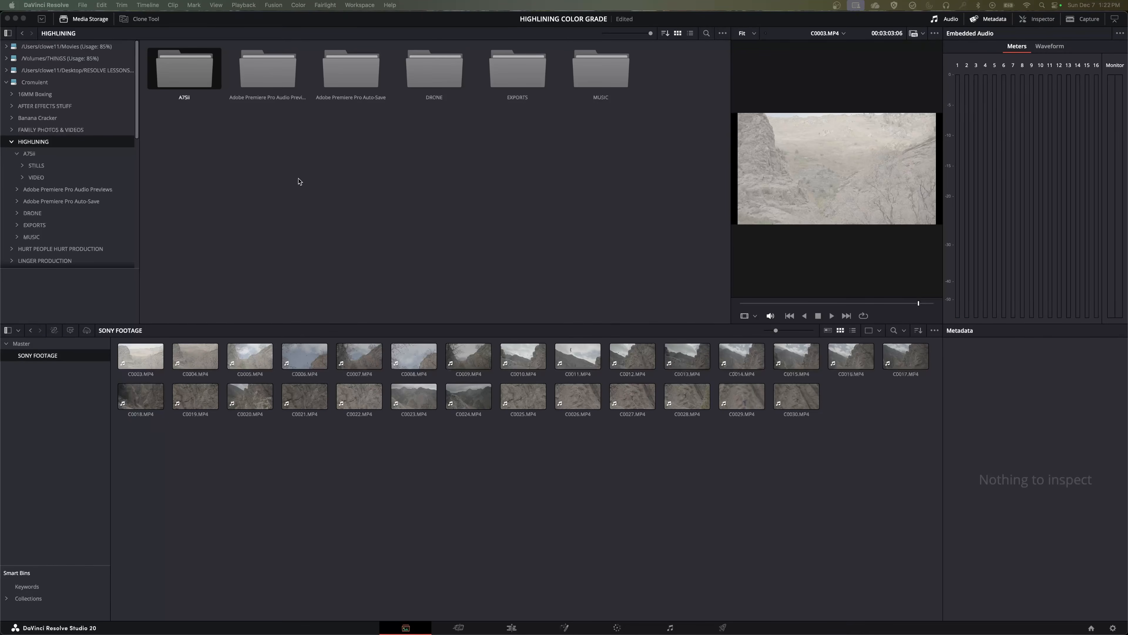
Import the clips of the HIGHLINING project's DRONE folder into the Master bin.
left_click(438, 81)
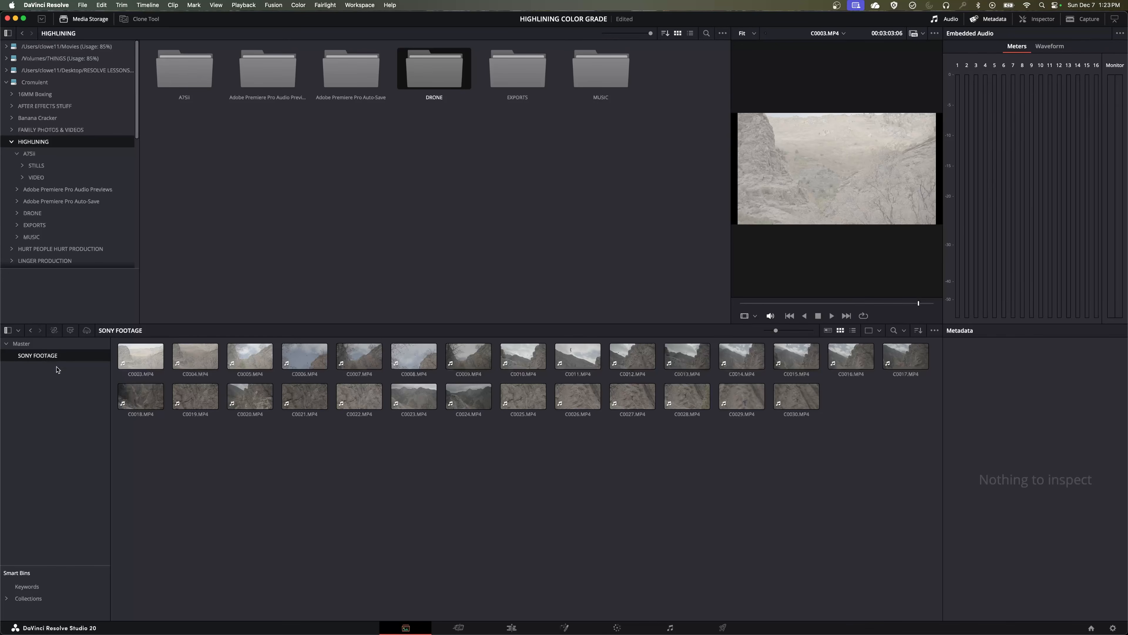
left_click(33, 346)
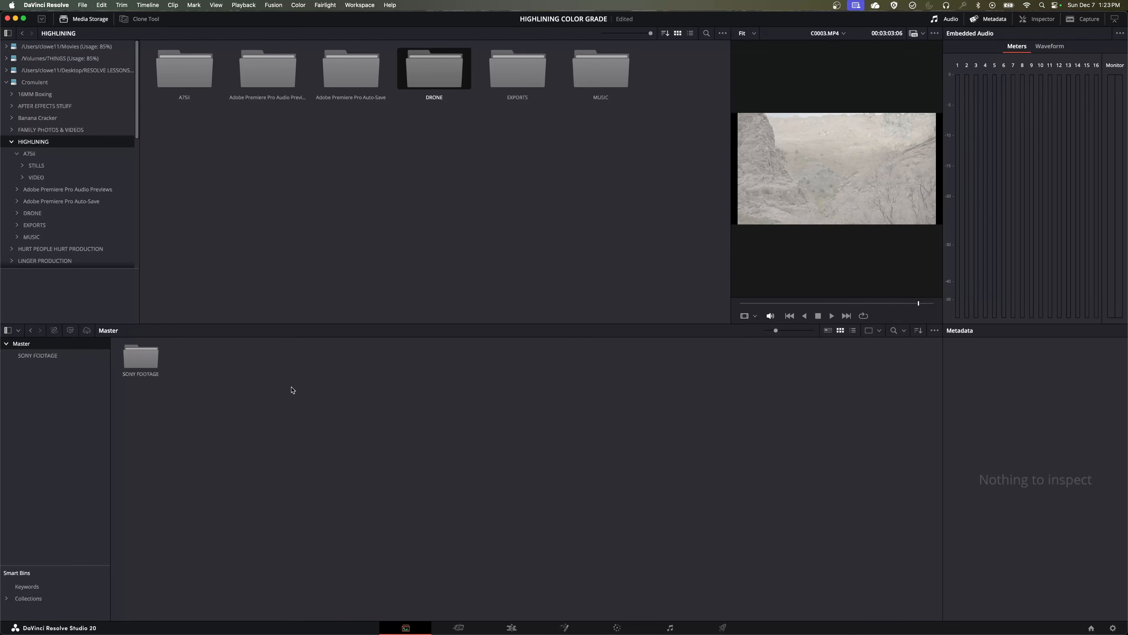
left_click_drag(431, 75, 311, 364)
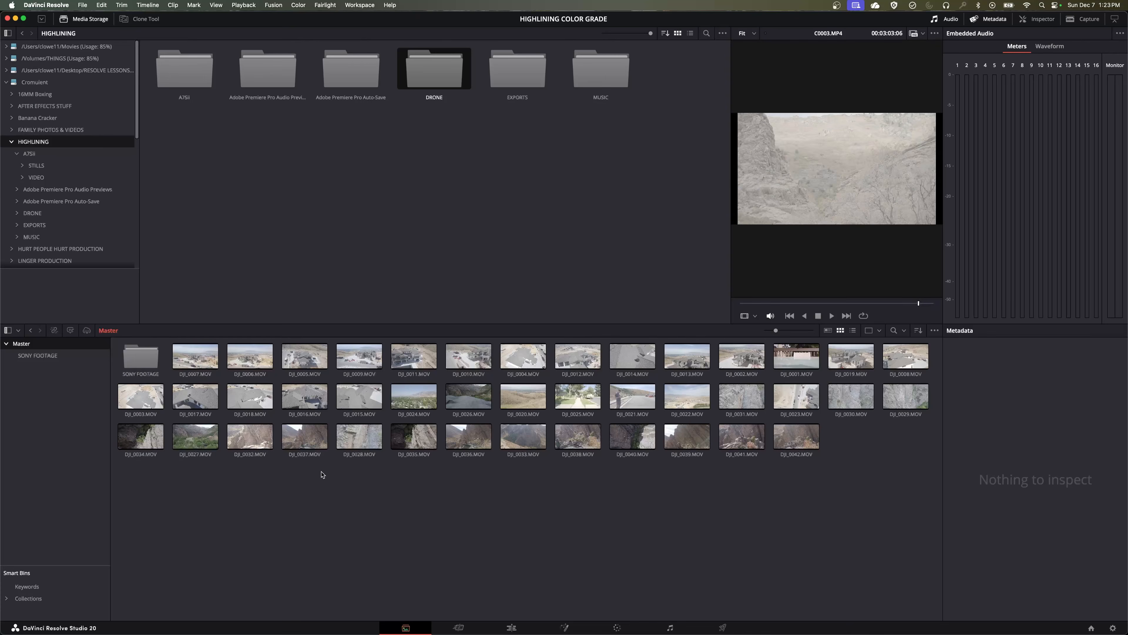
Delete the unneeded drone clips in the first two thumbnail rows, from DJI_0007.MOV through DJI_0029.MOV, from the media pool.
left_click(195, 356)
left_click(361, 401, "shift")
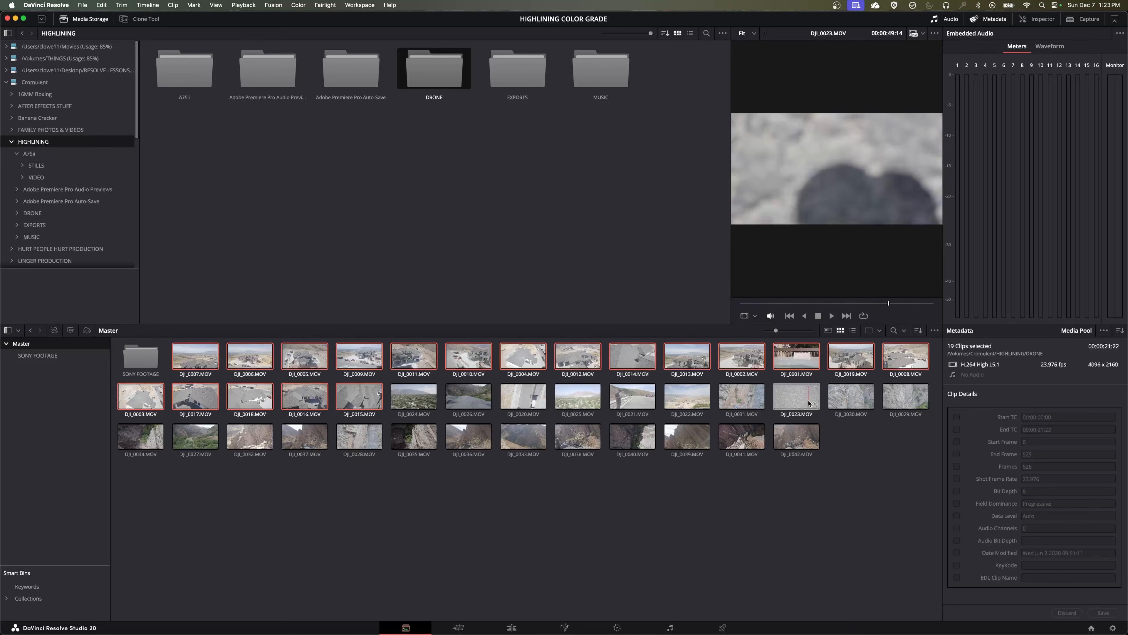
left_click(906, 397, "shift")
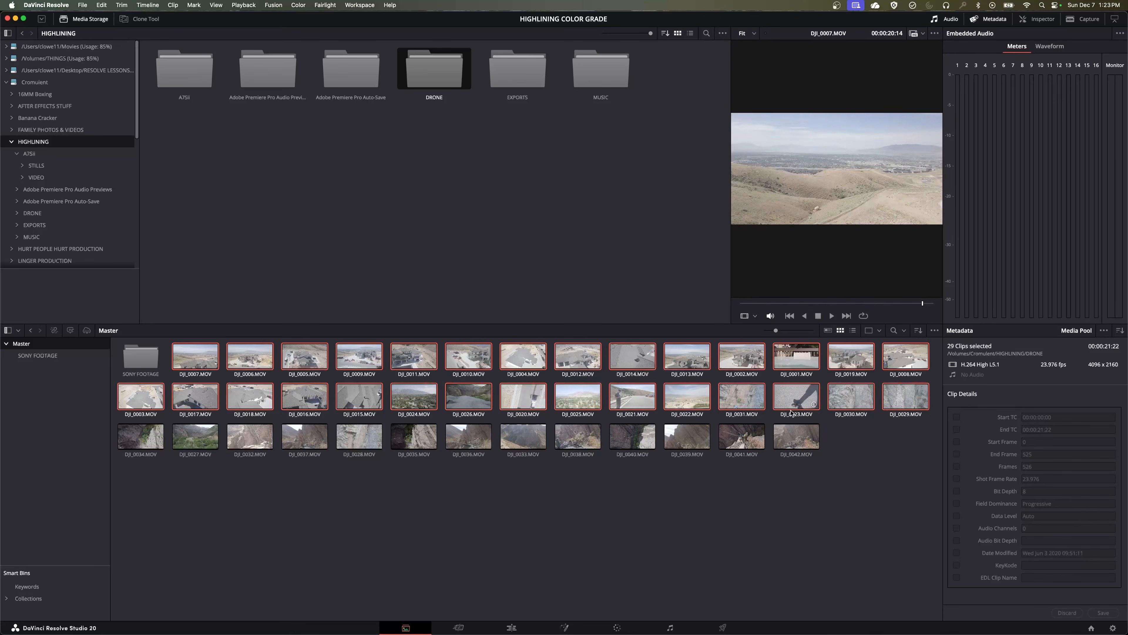
key("BackSpace")
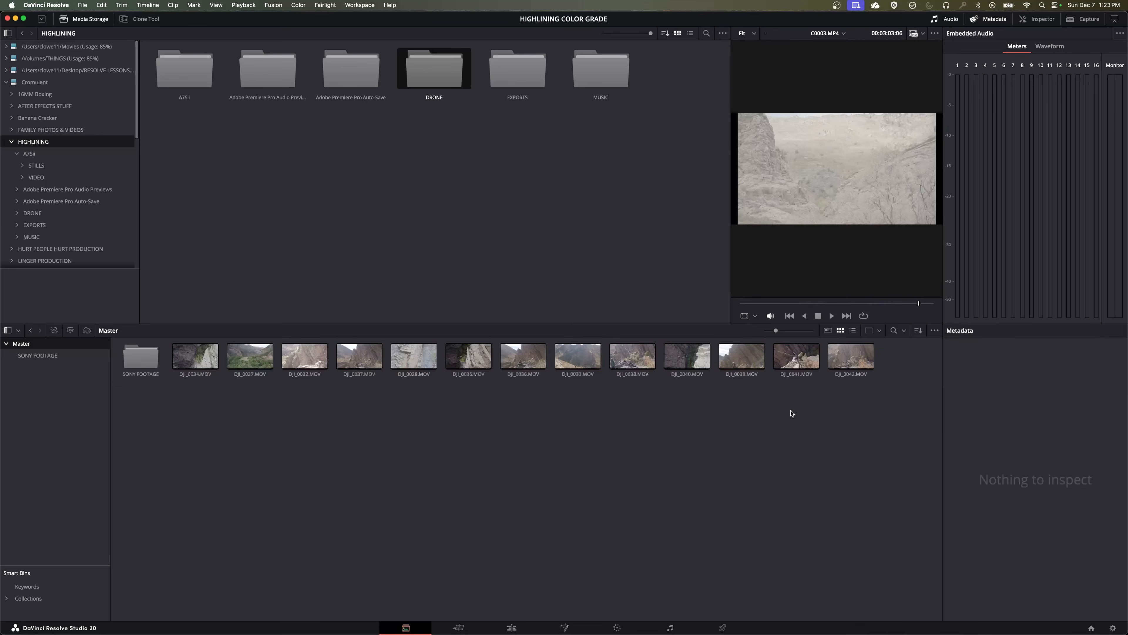
Open the DRONE folder in media storage and check that its original clips are still there.
double_click(434, 83)
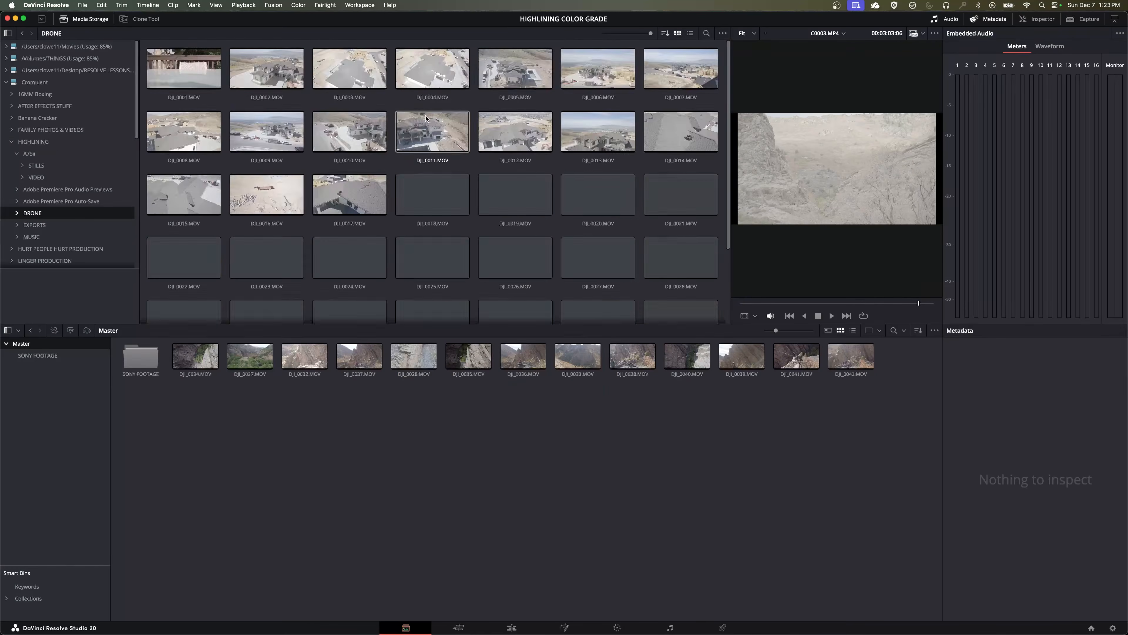
scroll(592, 292, "down", 3)
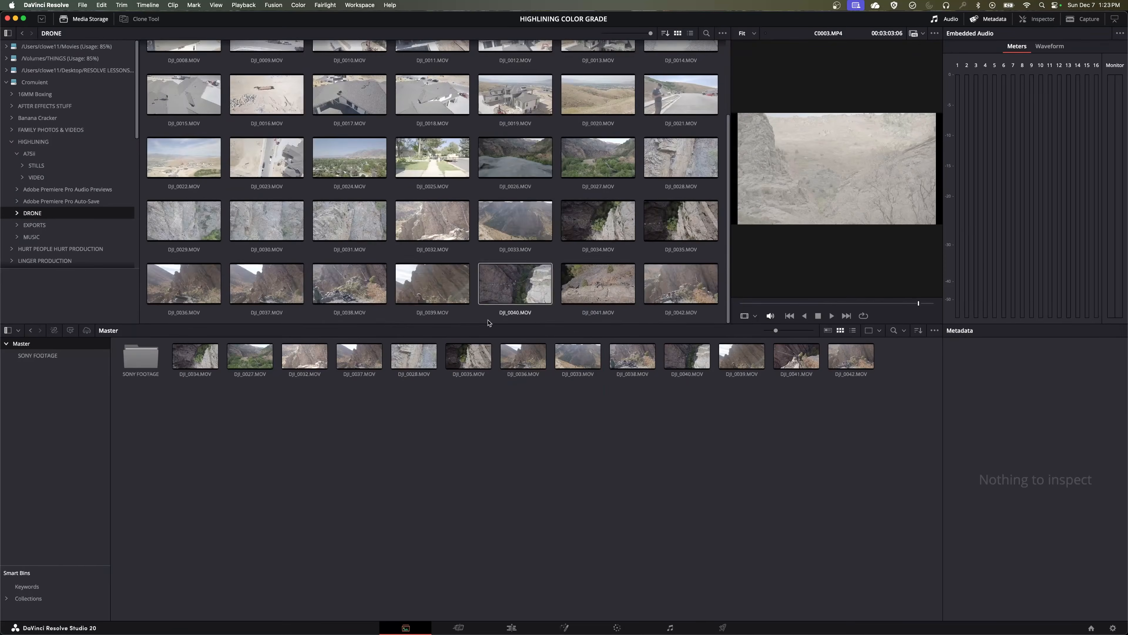
scroll(377, 170, "up", 3)
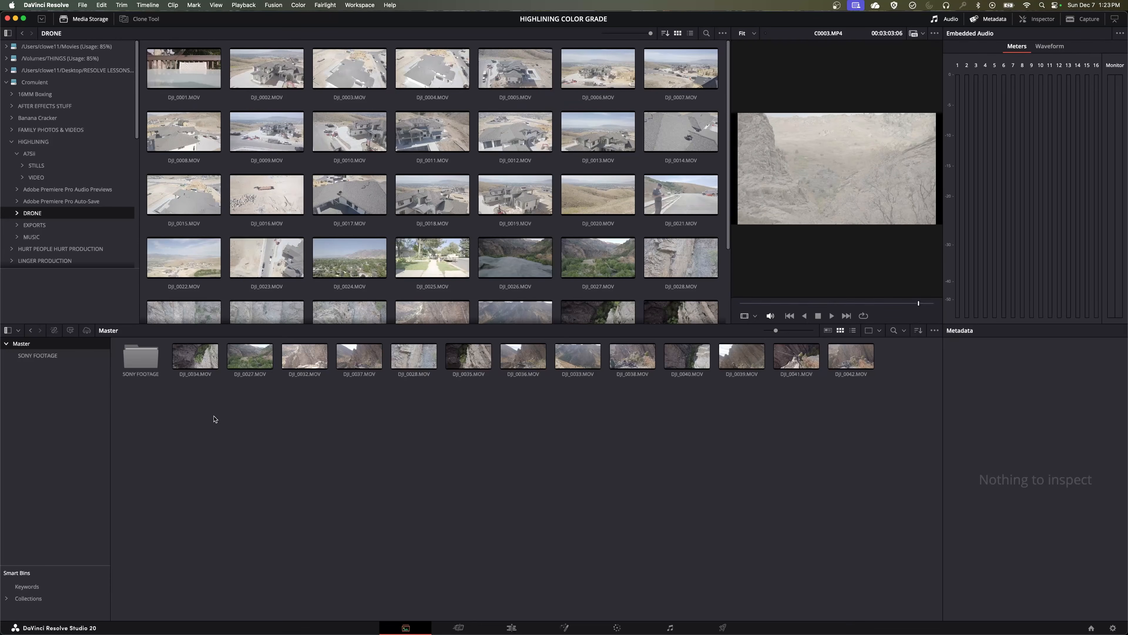
left_click_drag(195, 408, 848, 357)
right_click(848, 357)
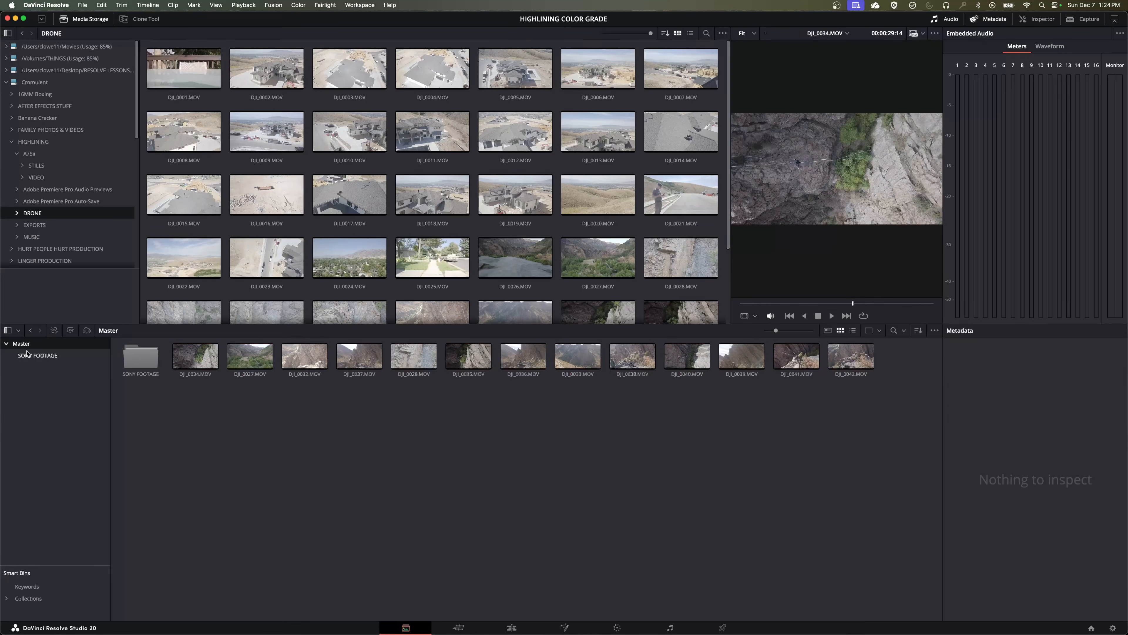
right_click(46, 392)
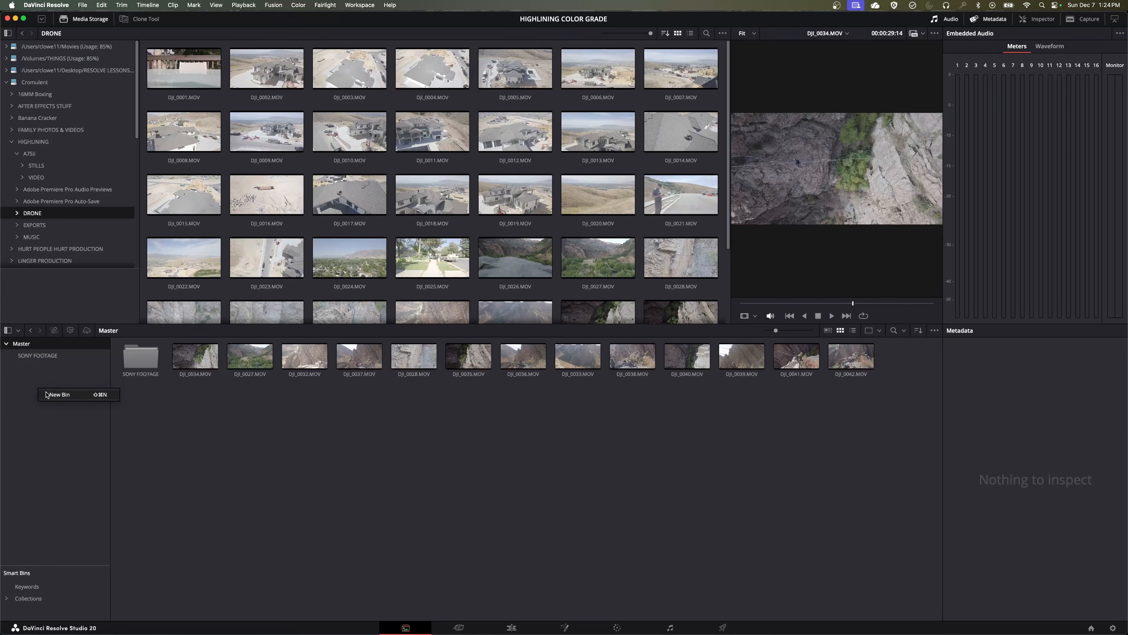
left_click(46, 369)
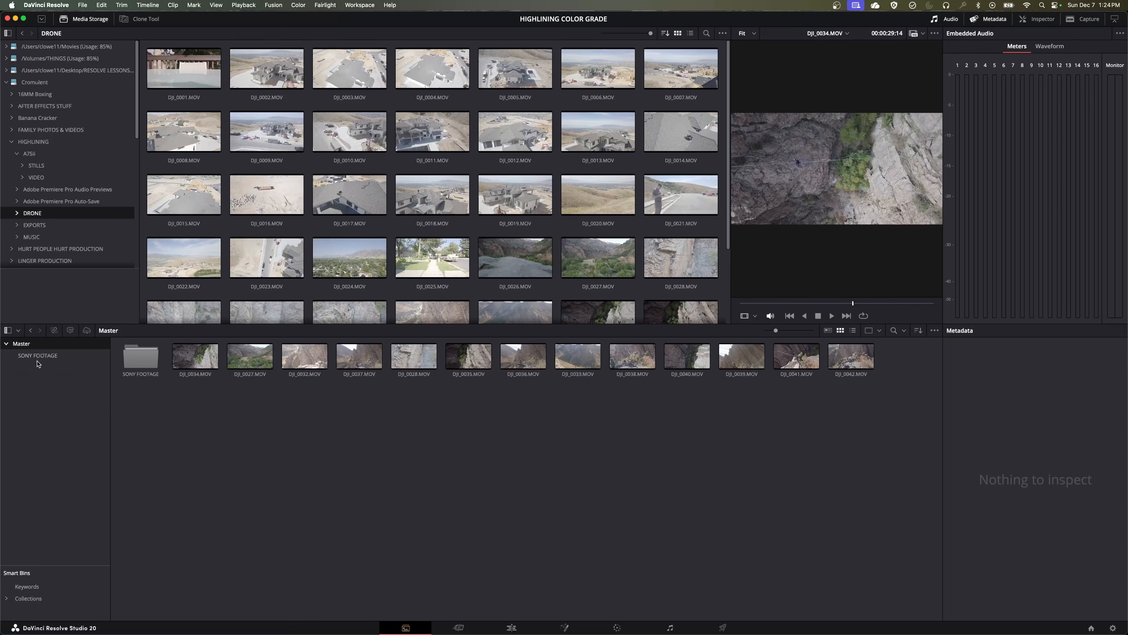
right_click(40, 377)
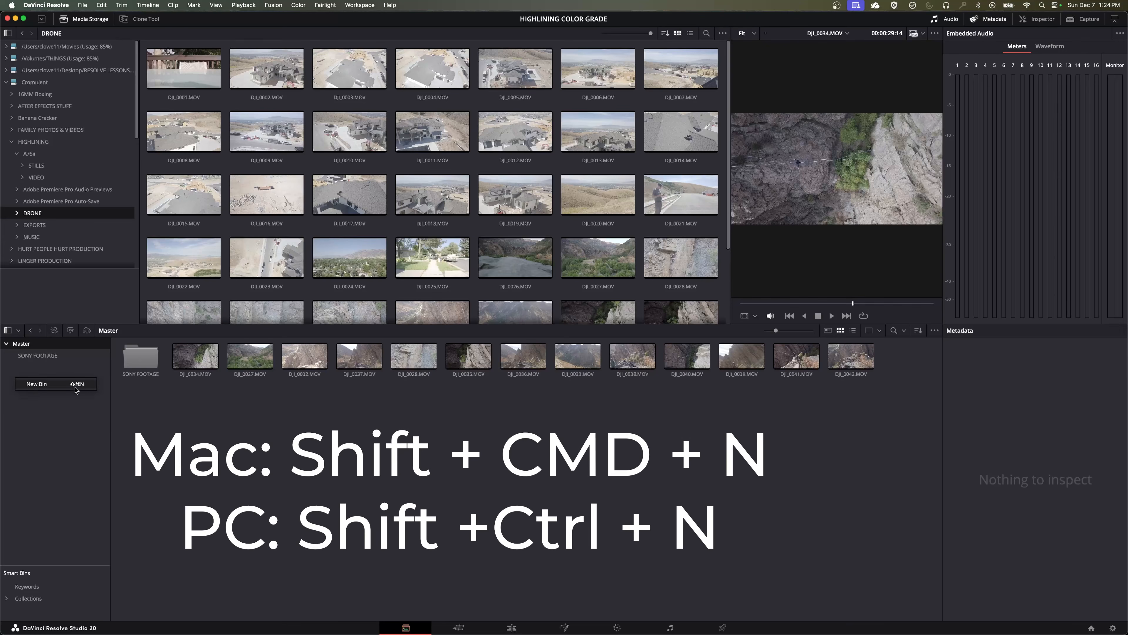
left_click(60, 413)
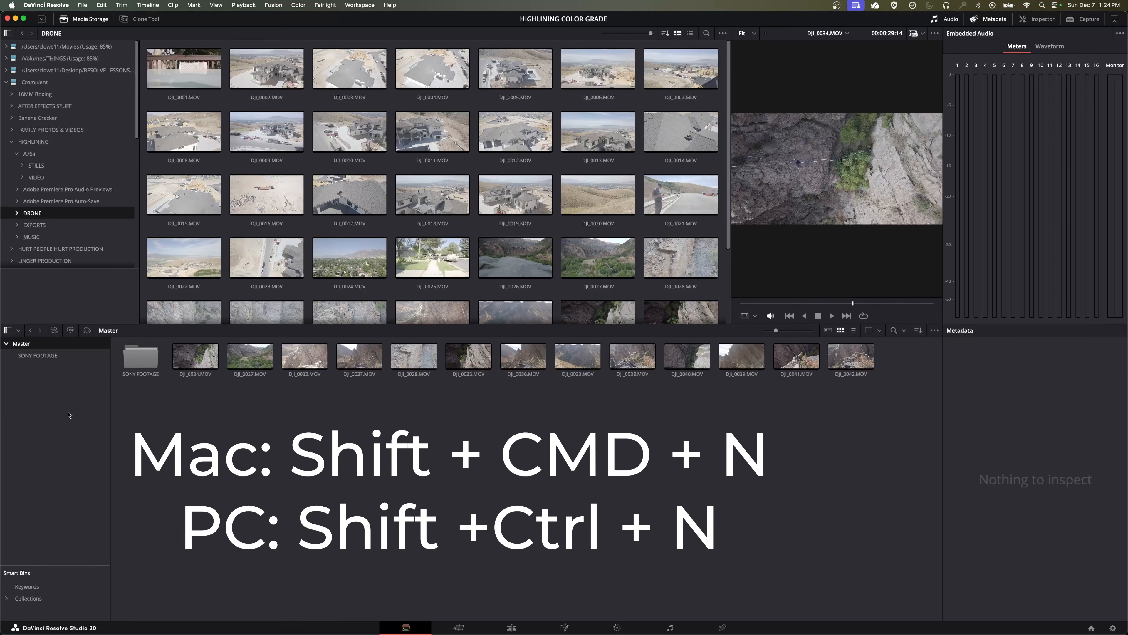
Create a new bin named DRONE FOOTAGE inside the Master bin and open it.
key("shift+super+n")
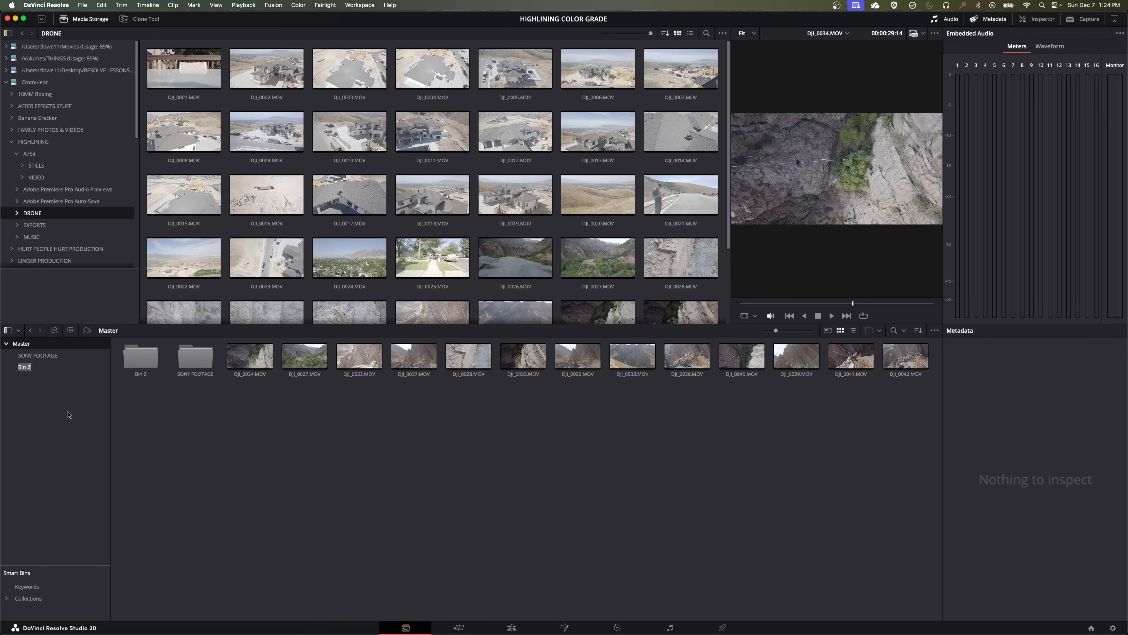
type("DRONE FOOTAGE")
left_click(66, 369)
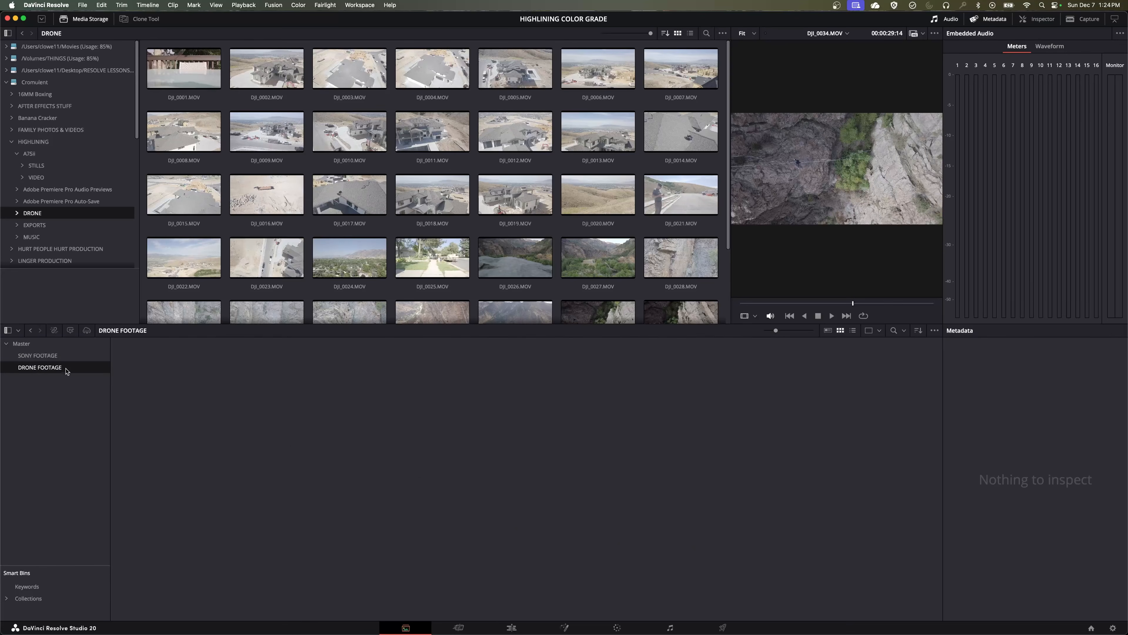
Move all remaining drone clips from the Master bin into the DRONE FOOTAGE bin and check the two footage bins.
left_click(38, 345)
left_click_drag(257, 405, 918, 350)
left_click_drag(256, 363, 196, 361)
left_click(39, 367)
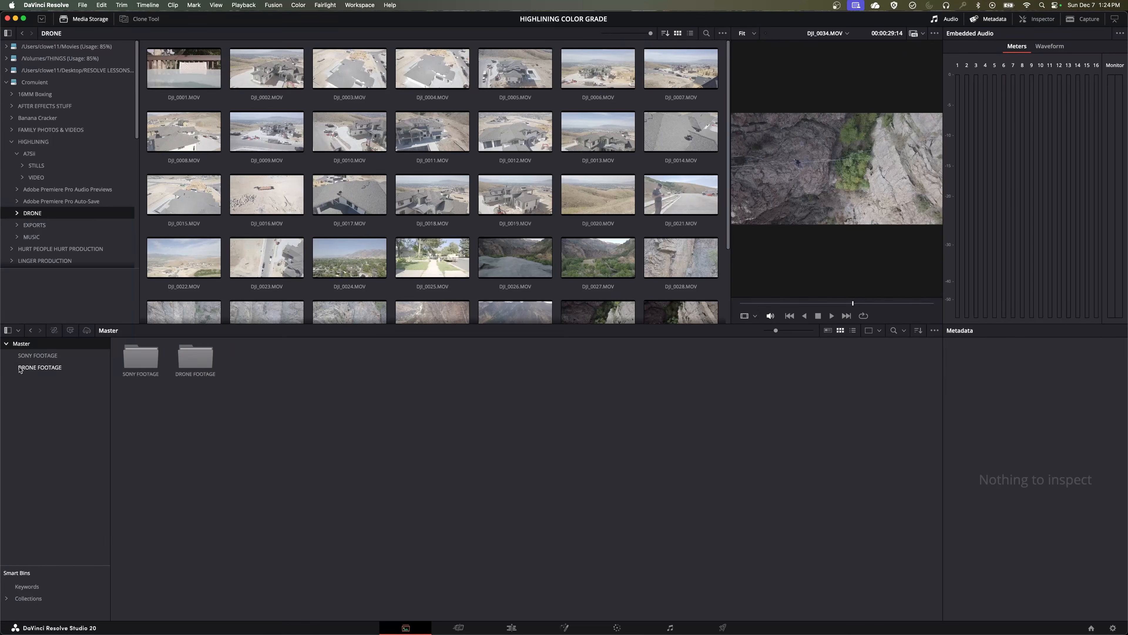
key("Up")
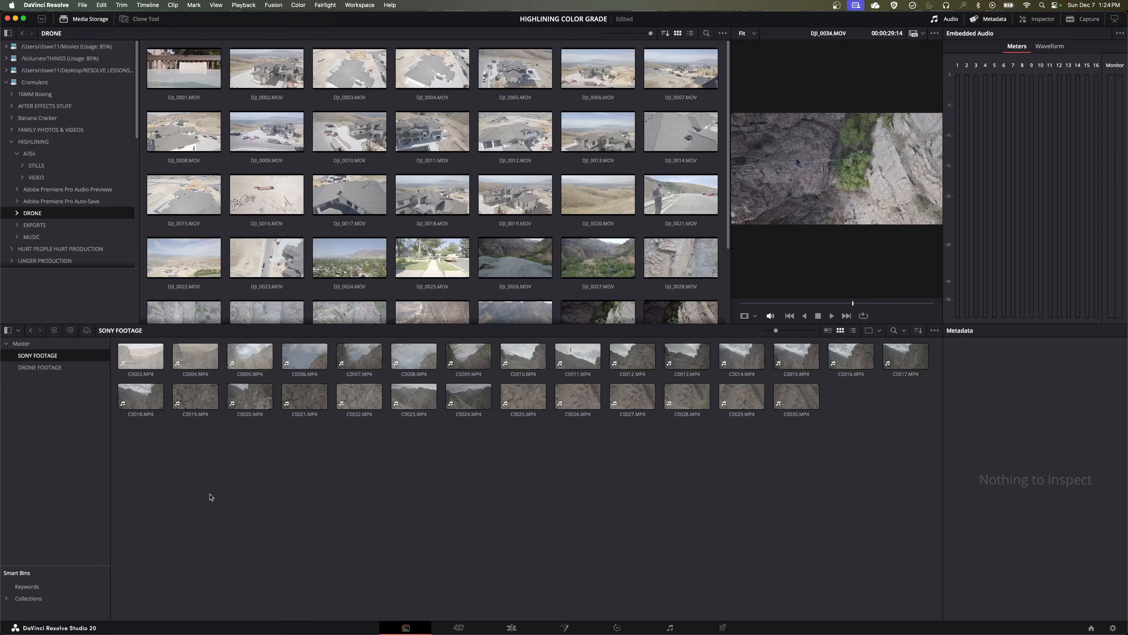
Try importing UNIVERSITY PLACE's DAY 01 folder into the Master bin's clip area, and undo the import.
left_click(25, 345)
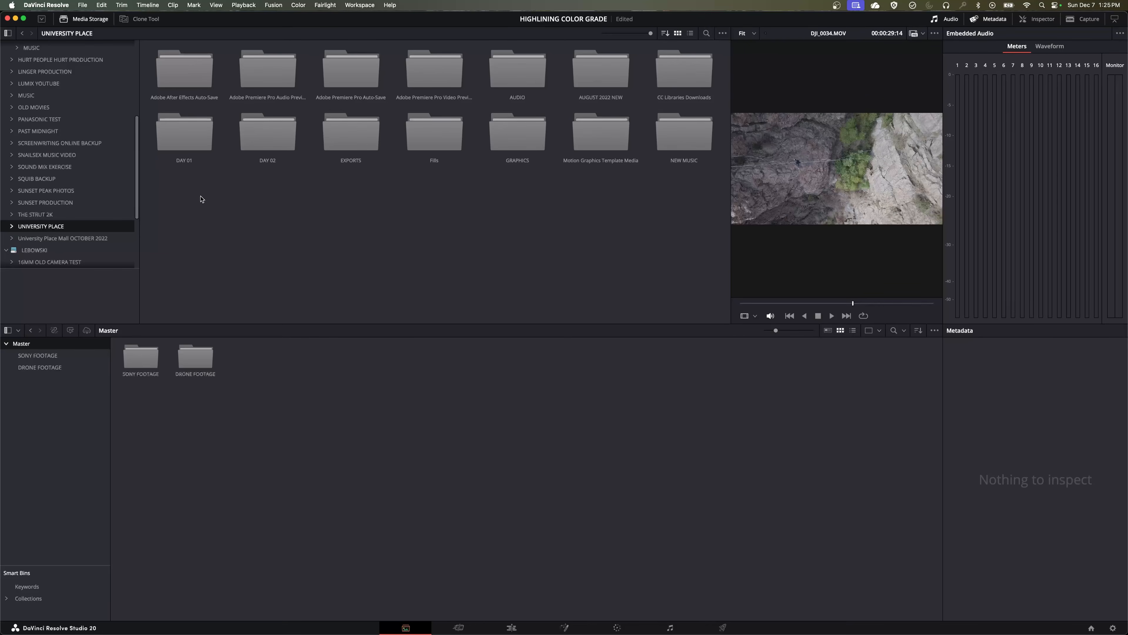
left_click(195, 147)
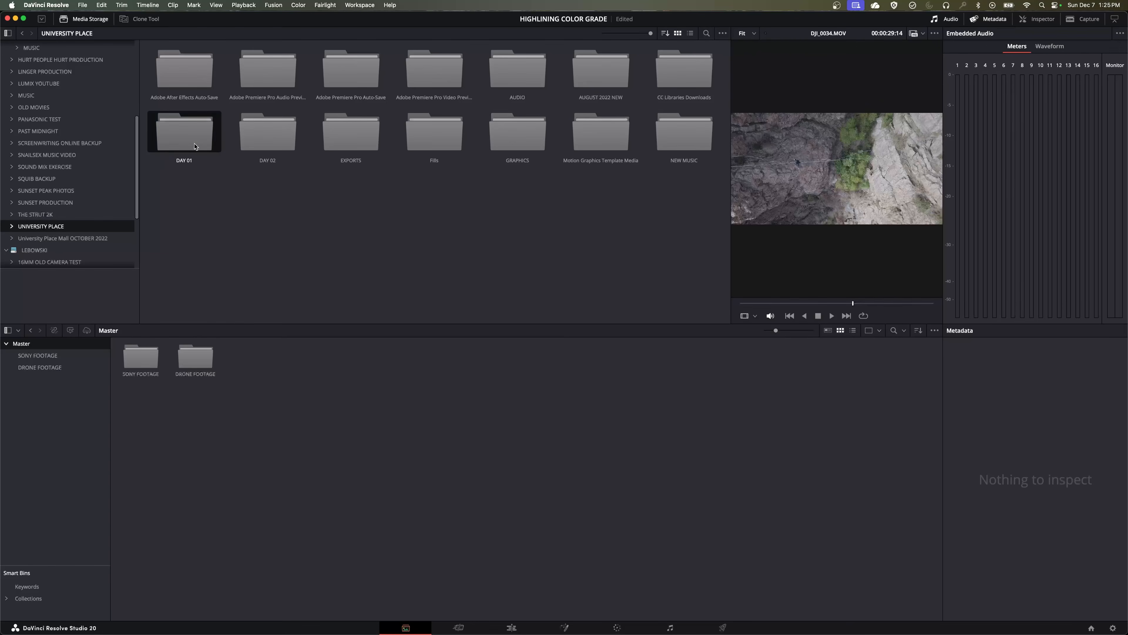
left_click_drag(194, 143, 279, 456)
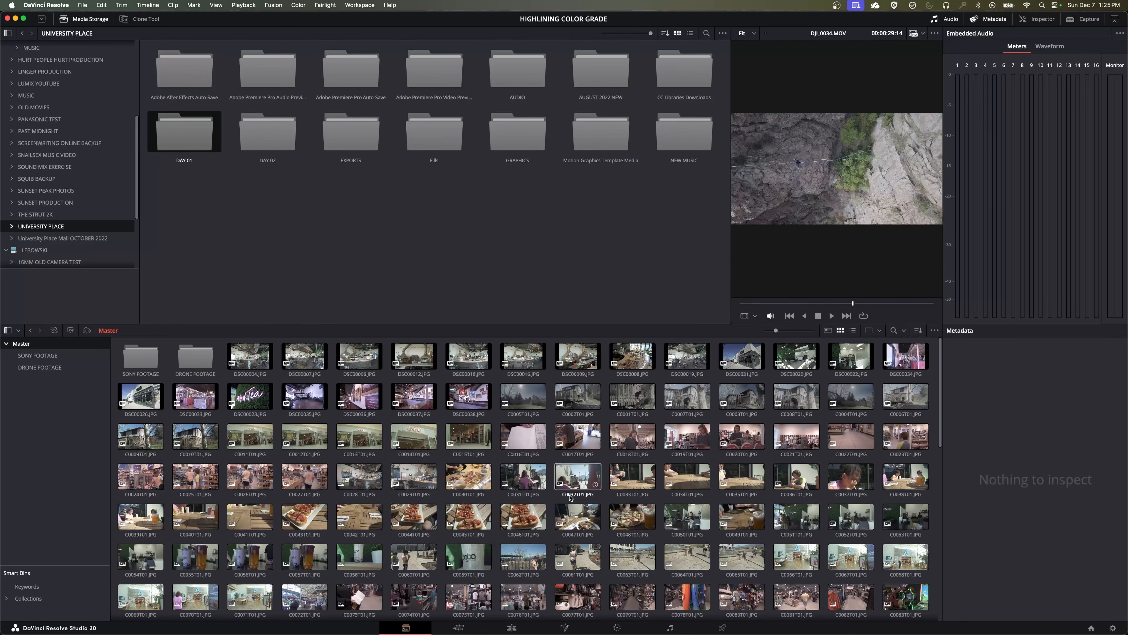
key("super+z")
Import the DAY 01 folder into the bin list with its subfolders as bins, and open the DAY 01 bin.
left_click_drag(187, 152, 44, 422)
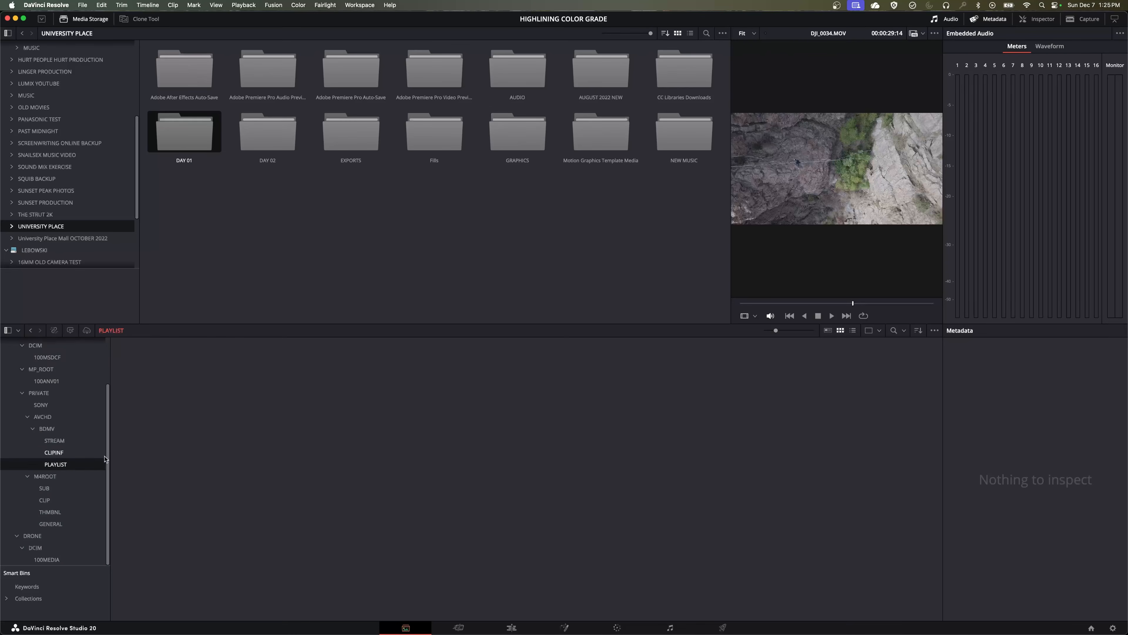
scroll(107, 461, "up", 3)
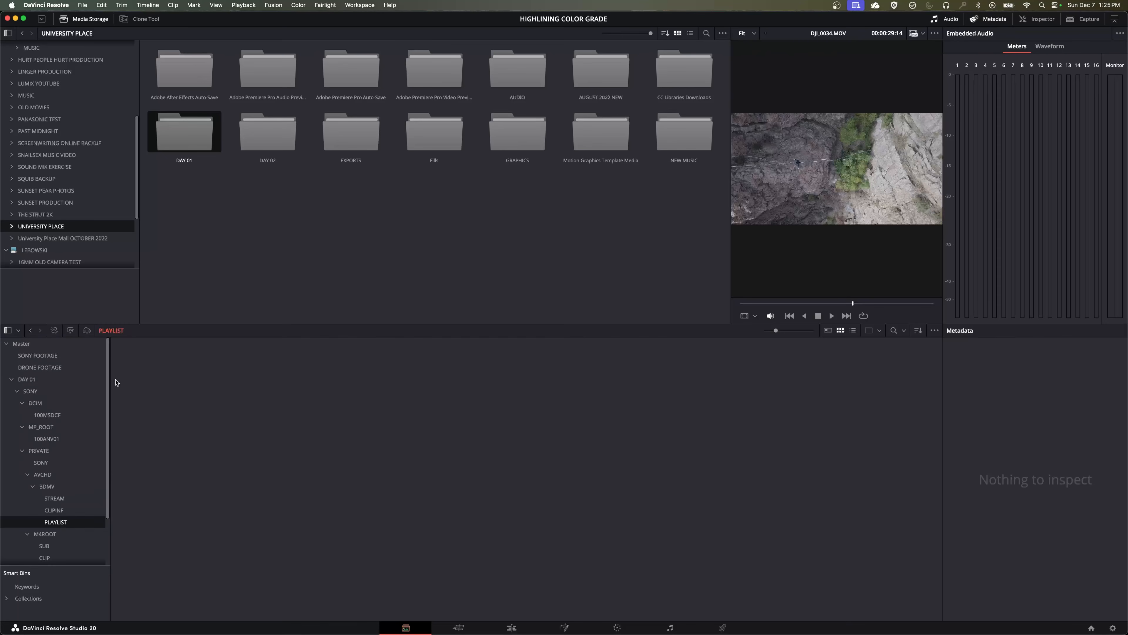
left_click(27, 380)
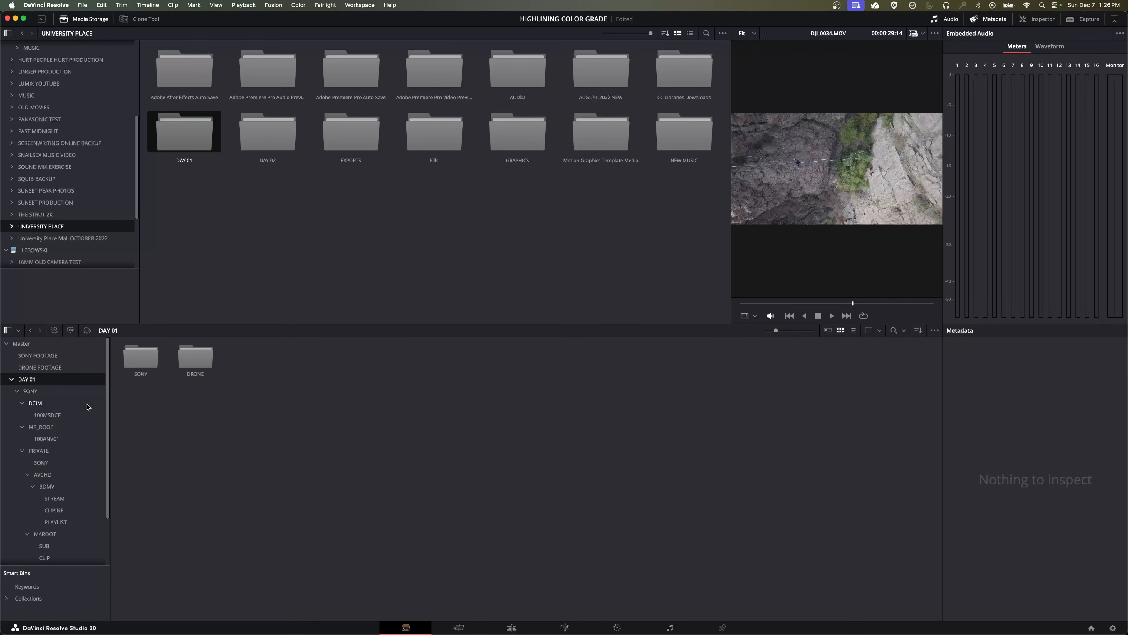
Collapse the SONY and DRONE bin trees to view only the top-level bins inside DAY 01.
left_click(17, 394)
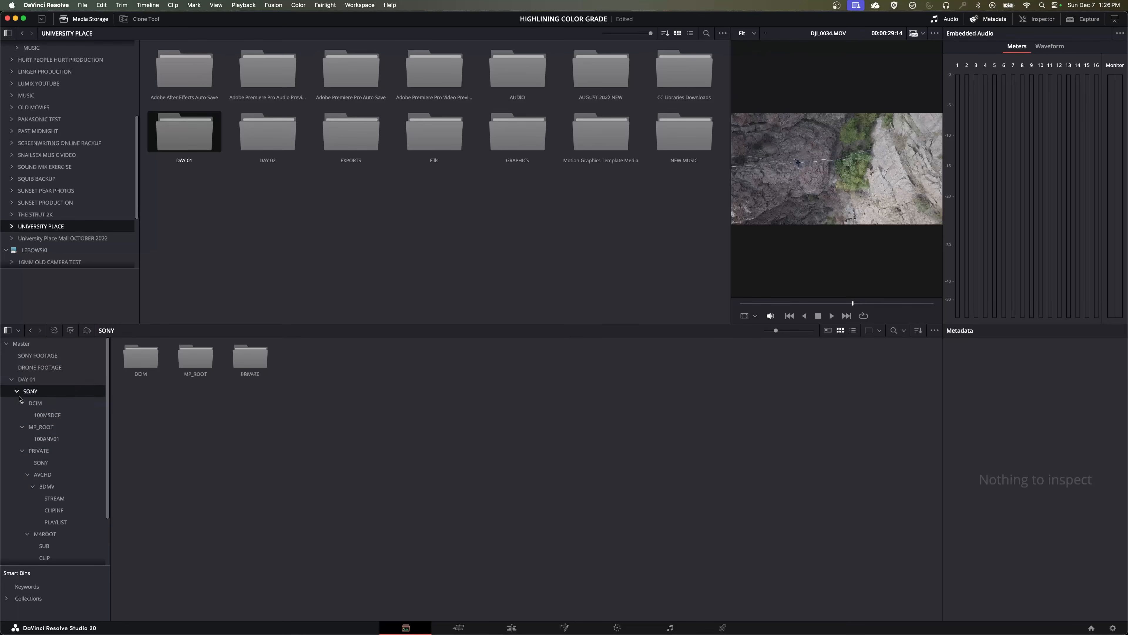
left_click(17, 391)
left_click(16, 404)
left_click(17, 403)
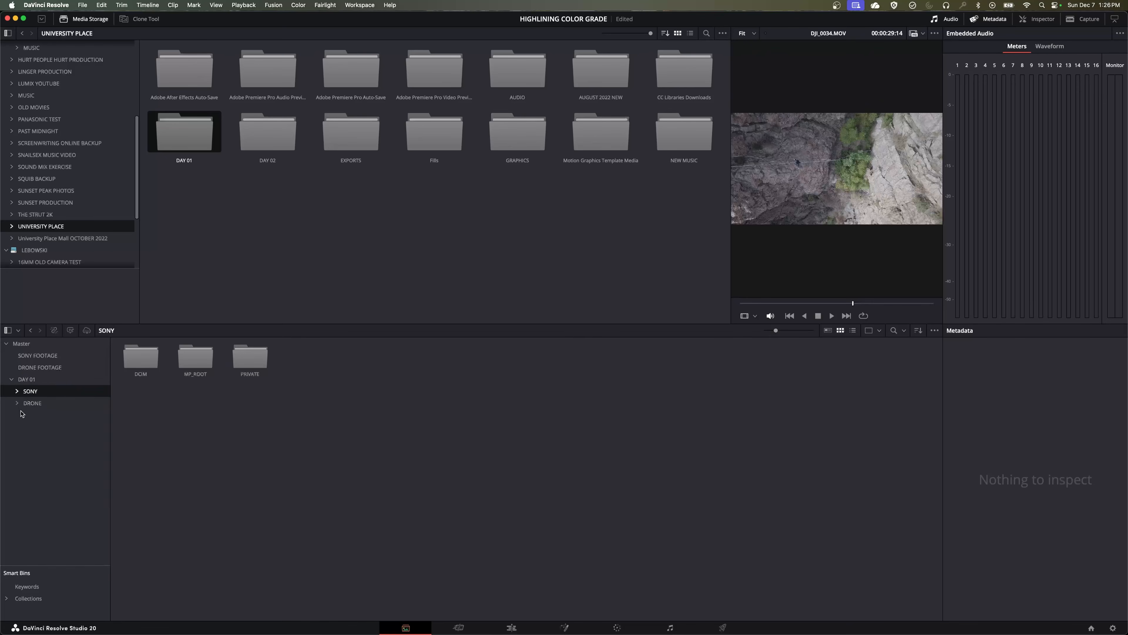
key("Up")
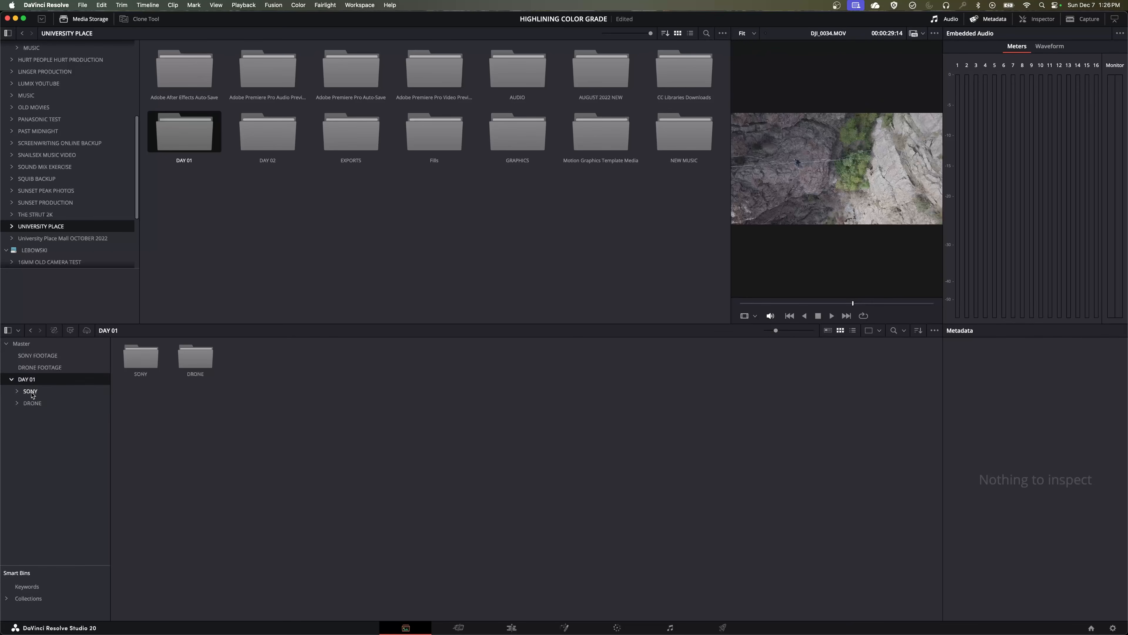
Expand the SONY bin and look through its PRIVATE sub-bins down to the video clips in M4ROOT's CLIP bin.
left_click(32, 393)
left_click(16, 391)
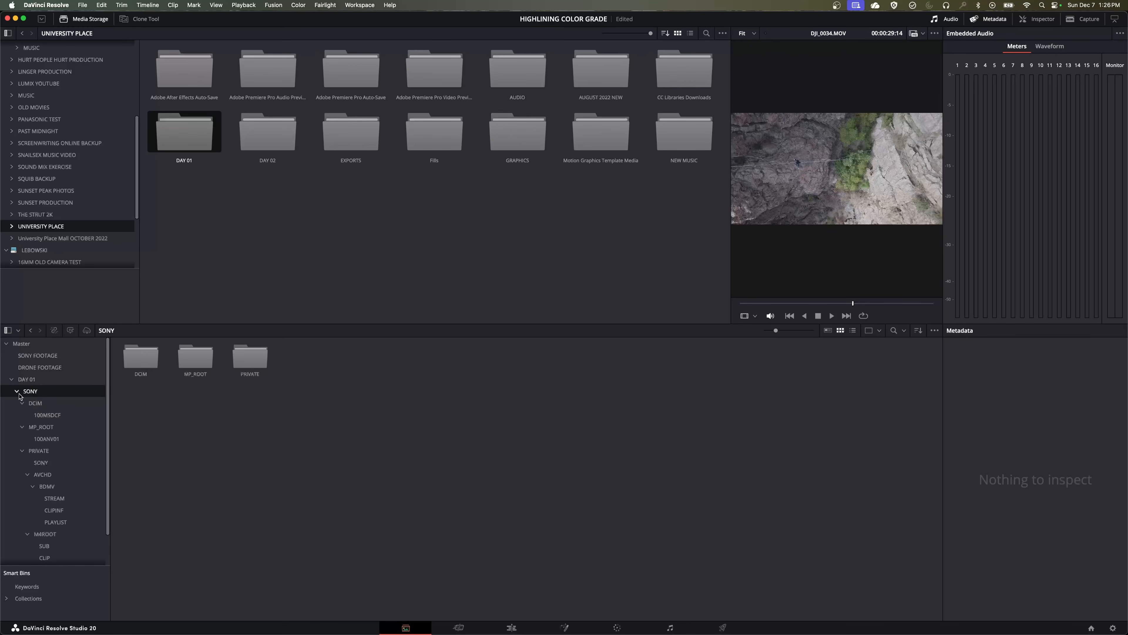
left_click(22, 416)
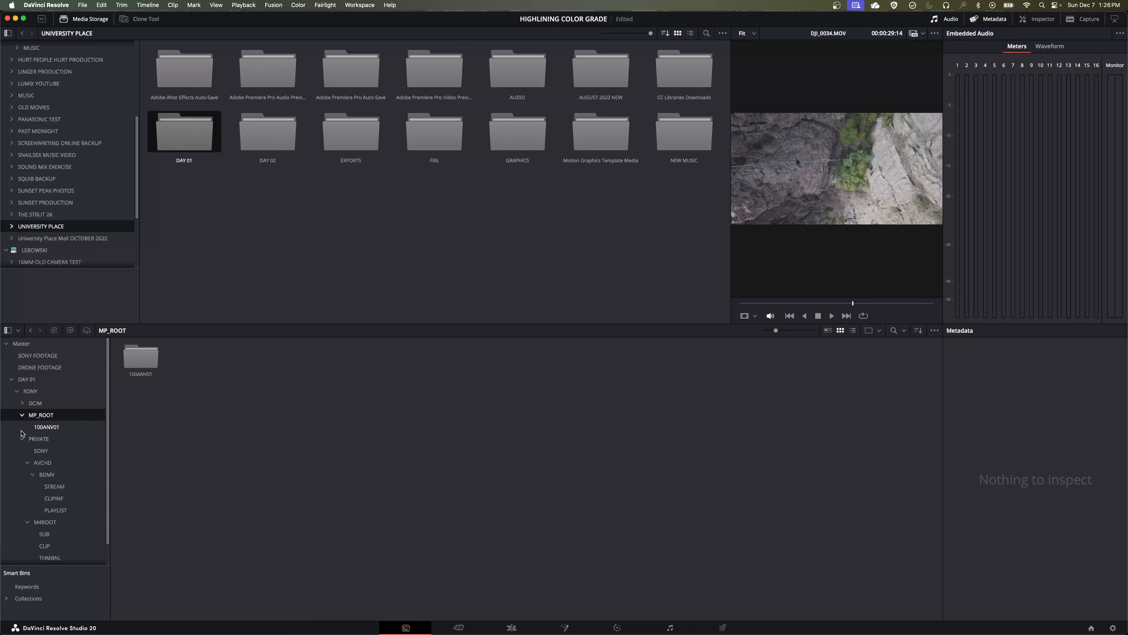
left_click(22, 416)
left_click(23, 426)
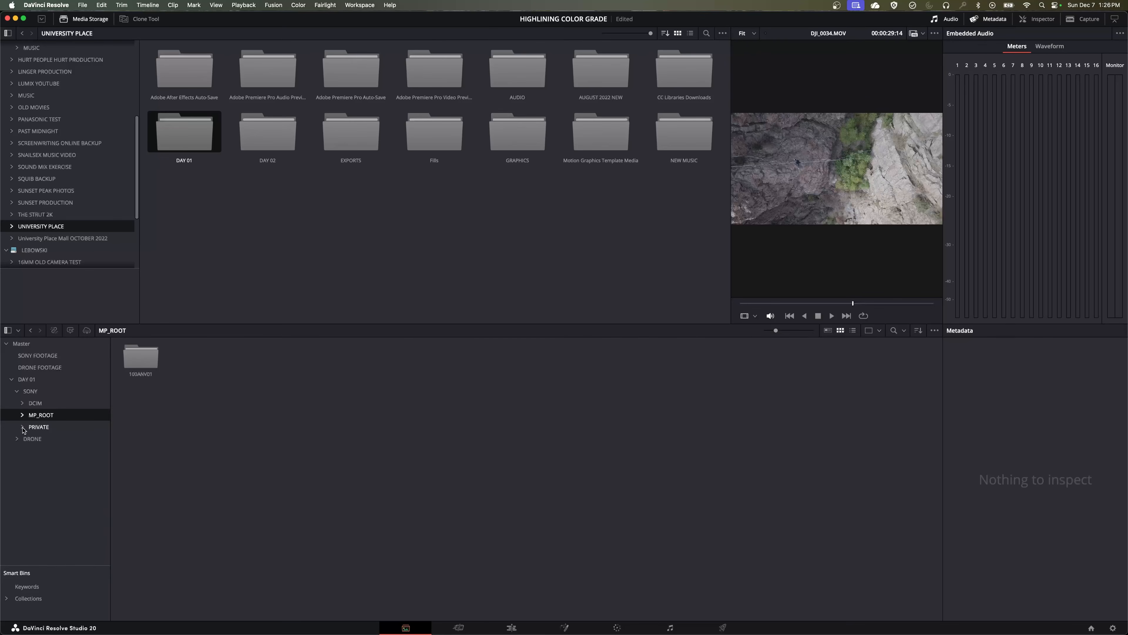
left_click(23, 428)
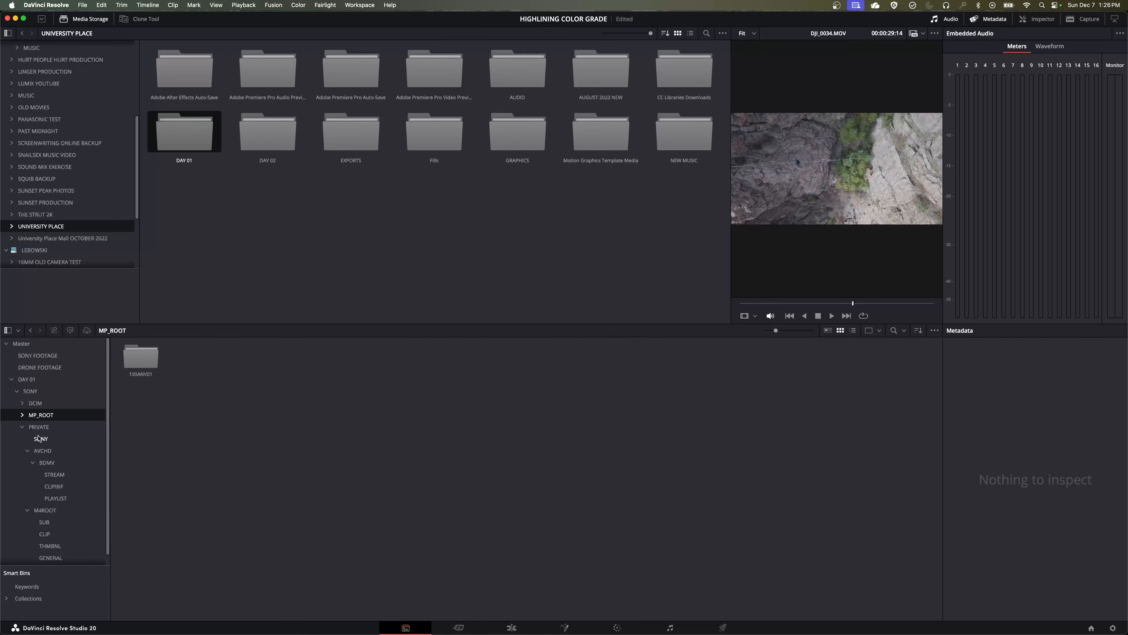
left_click(42, 451)
left_click(48, 511)
left_click(44, 534)
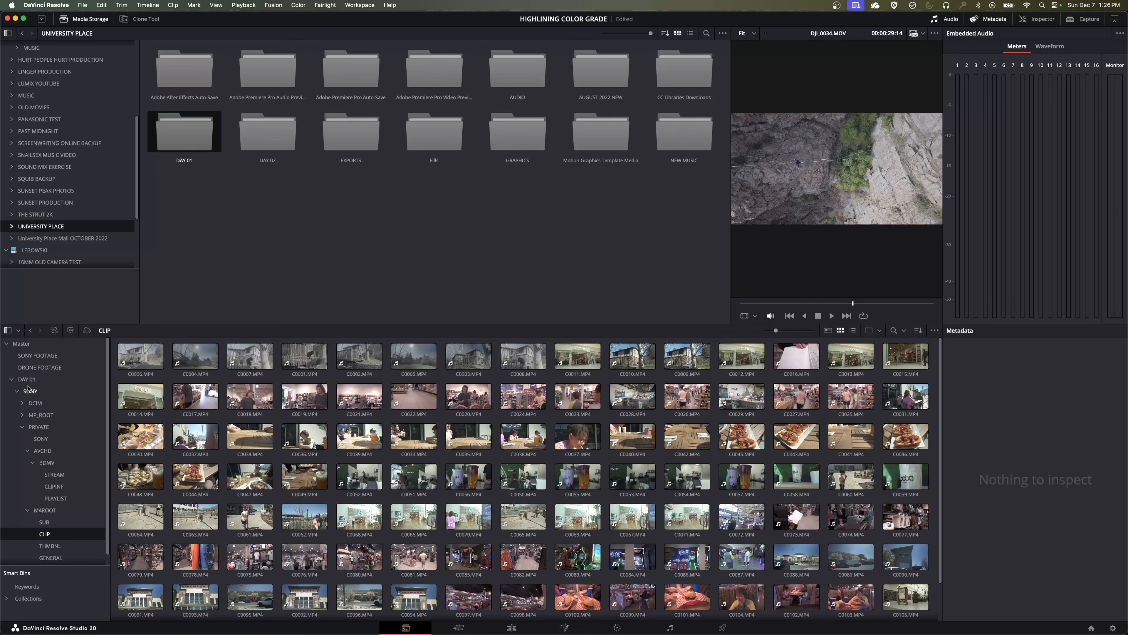
View the drone clips in the DRONE bin's DCIM > 100MEDIA sub-bin, and undo the DAY 01 folder import.
left_click(17, 391)
left_click(18, 403)
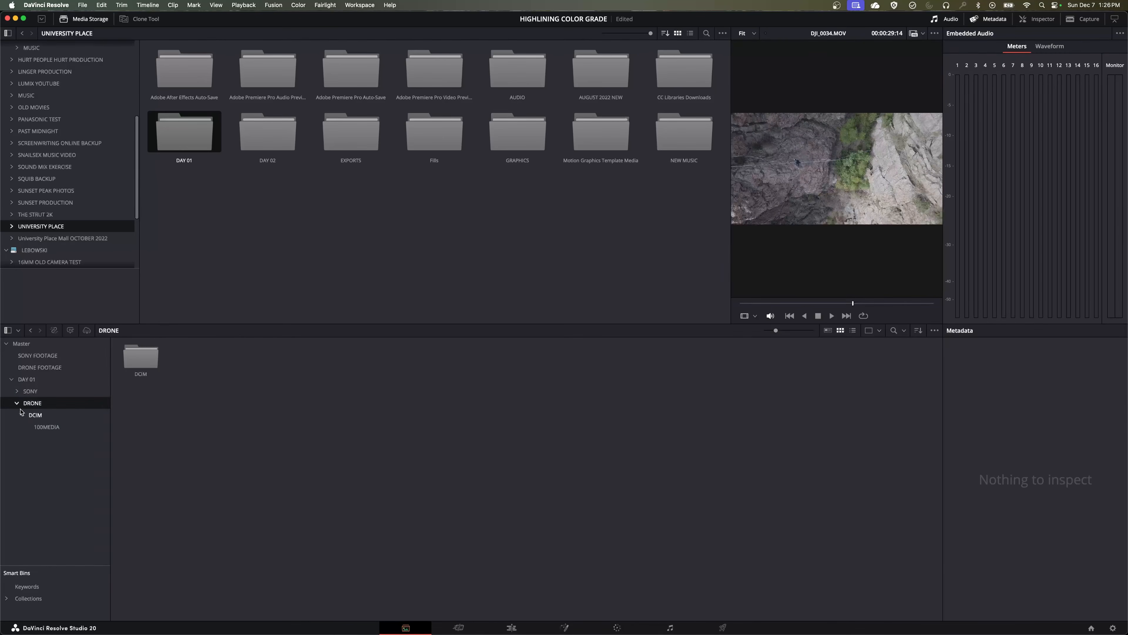
left_click(36, 416)
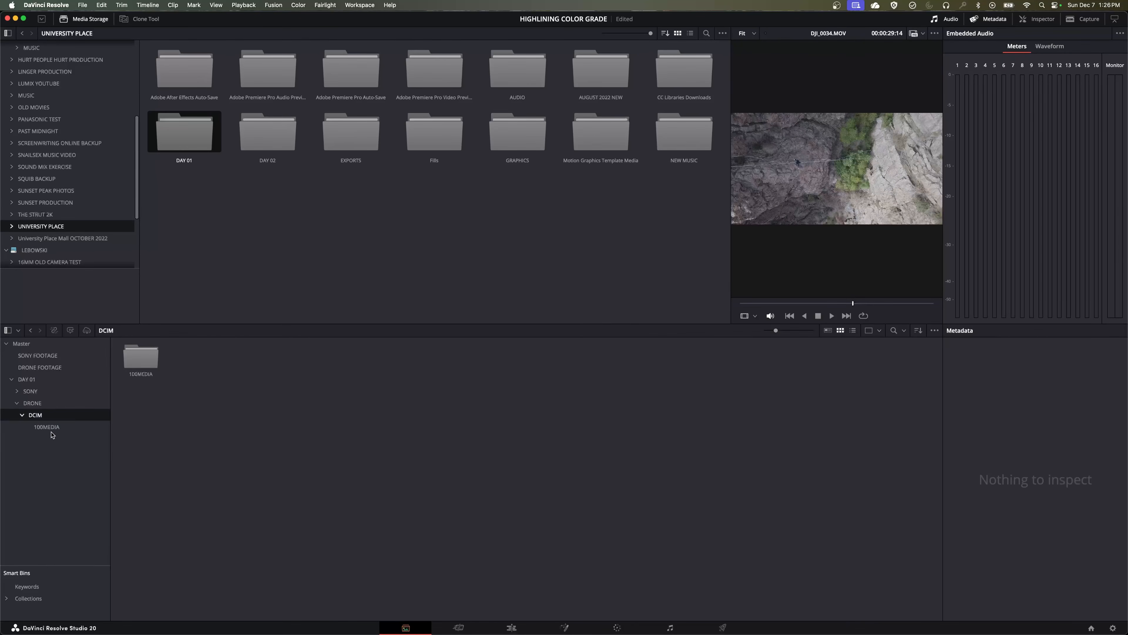
left_click(48, 428)
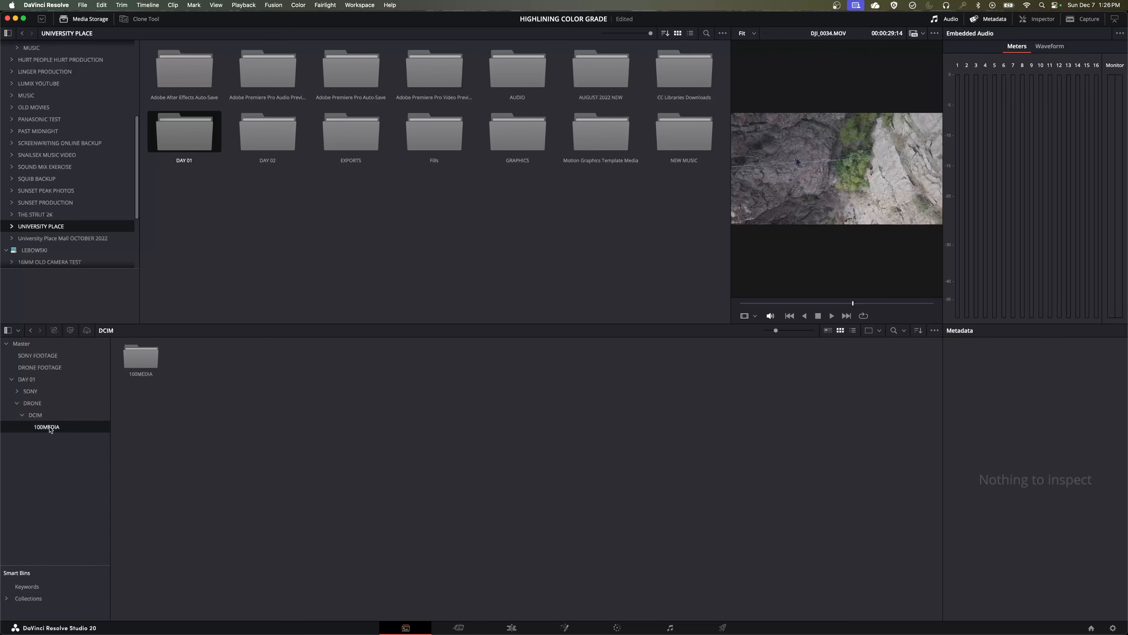
left_click_drag(148, 407, 781, 362)
left_click(174, 468)
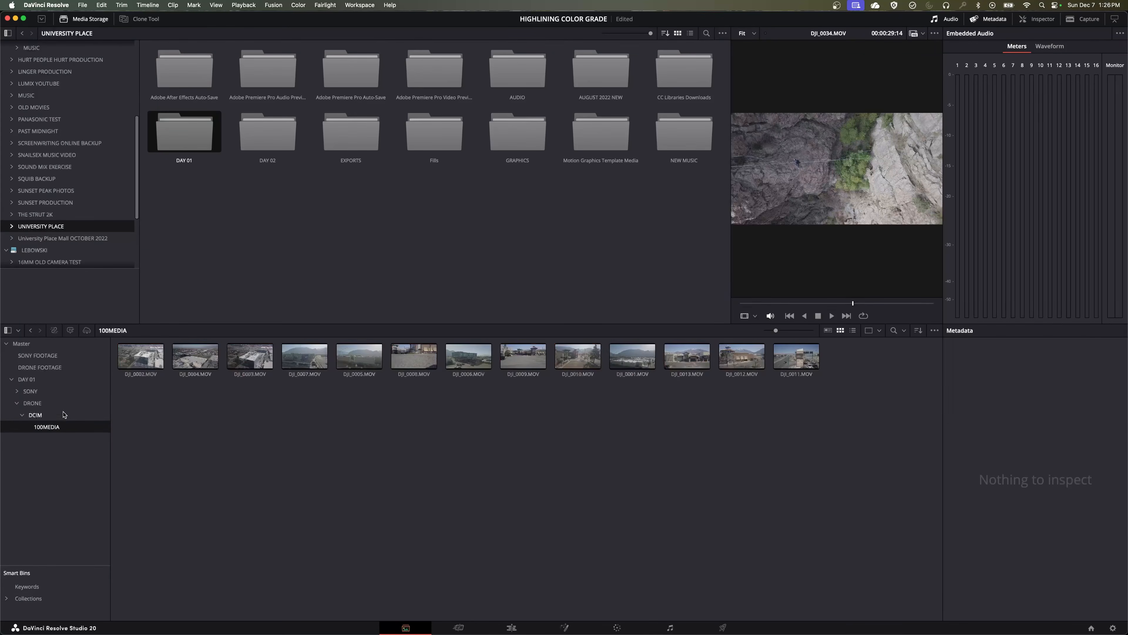
key("super+z")
Open the DAY 01 folder in media storage and import the contents of its SONY folder into the Master bin.
left_click(236, 215)
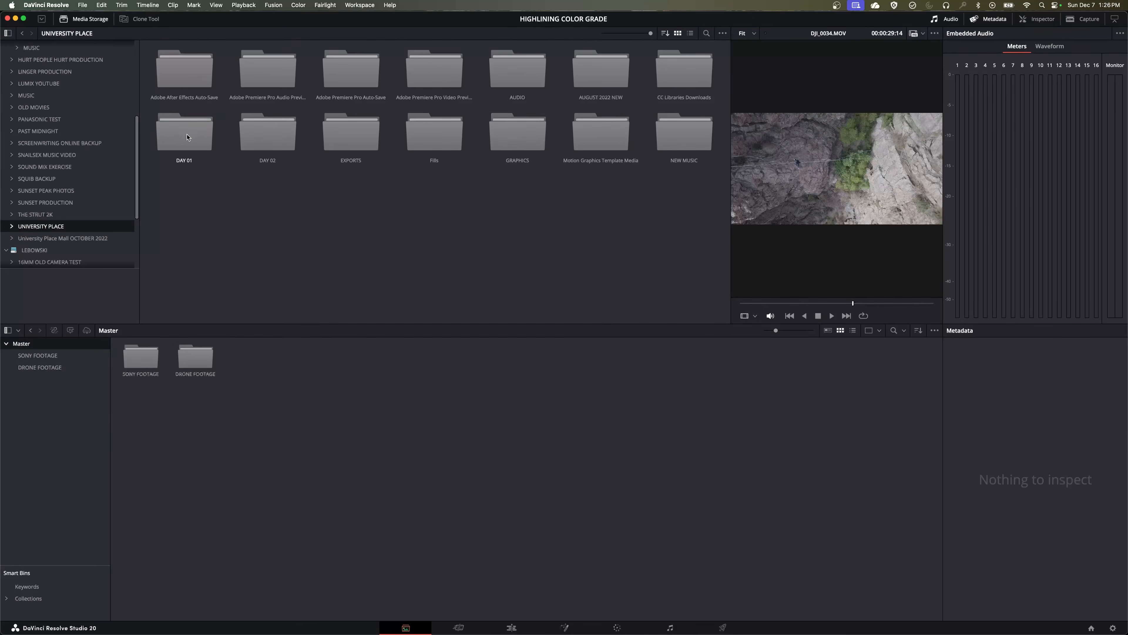
double_click(187, 137)
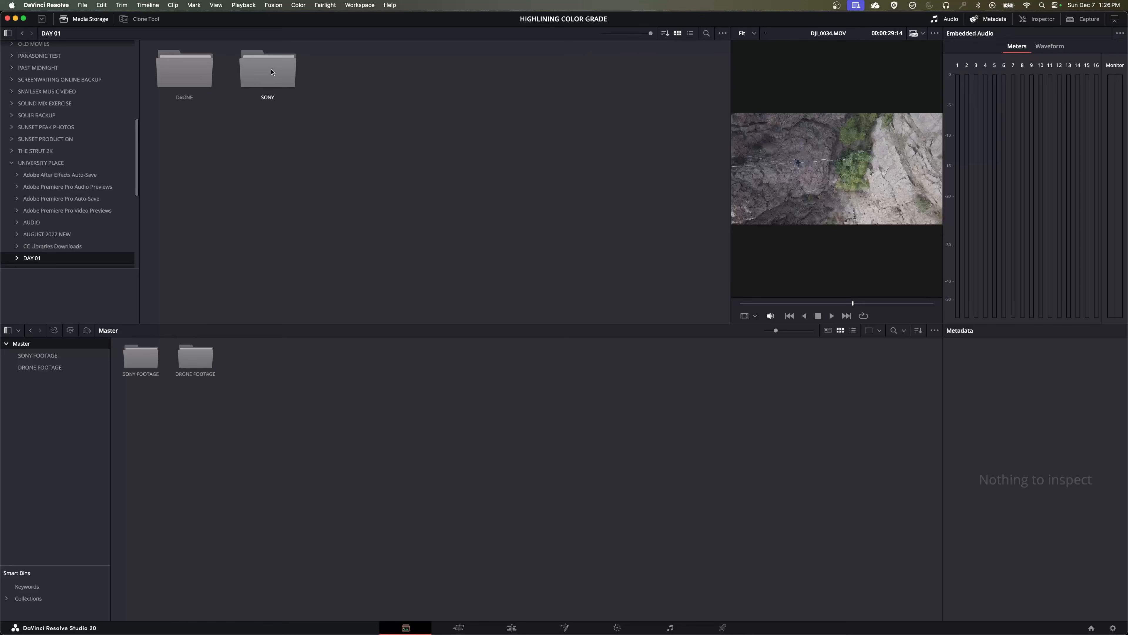
left_click_drag(272, 72, 275, 479)
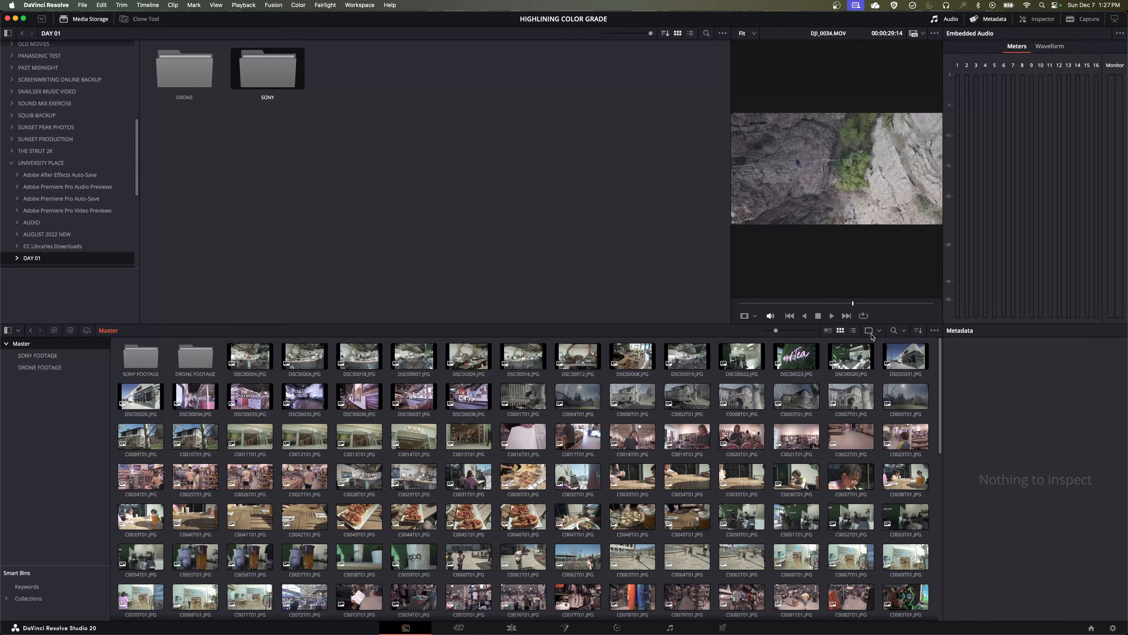
Show the media pool as a list and delete all JPG stills and thumbnails from the Master bin.
left_click(853, 330)
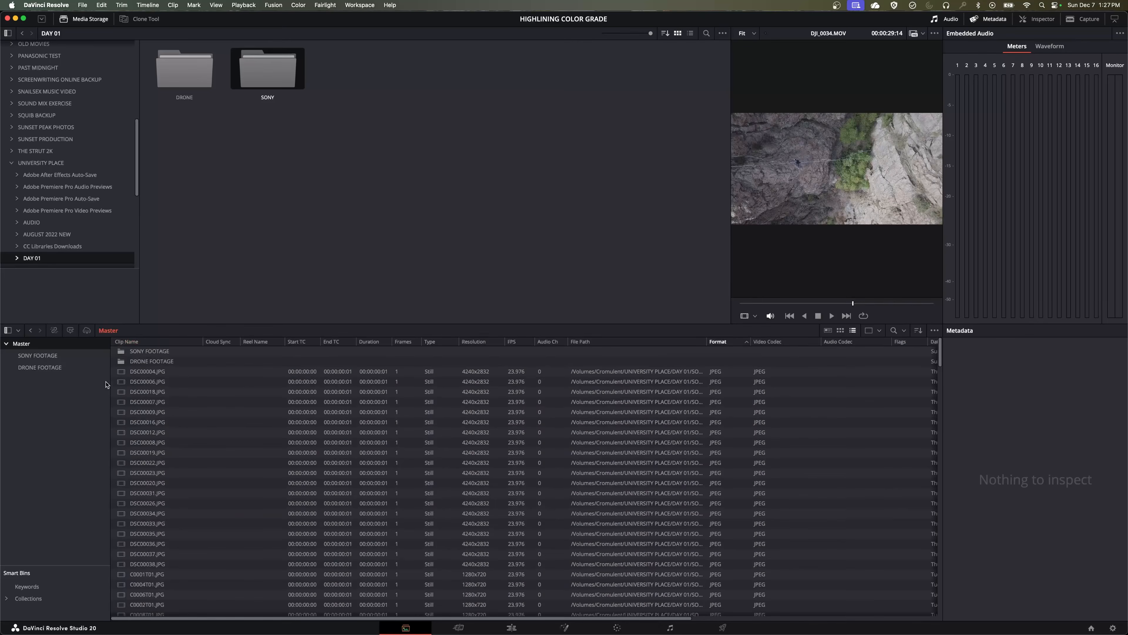
left_click(137, 371)
scroll(155, 489, "down", 10)
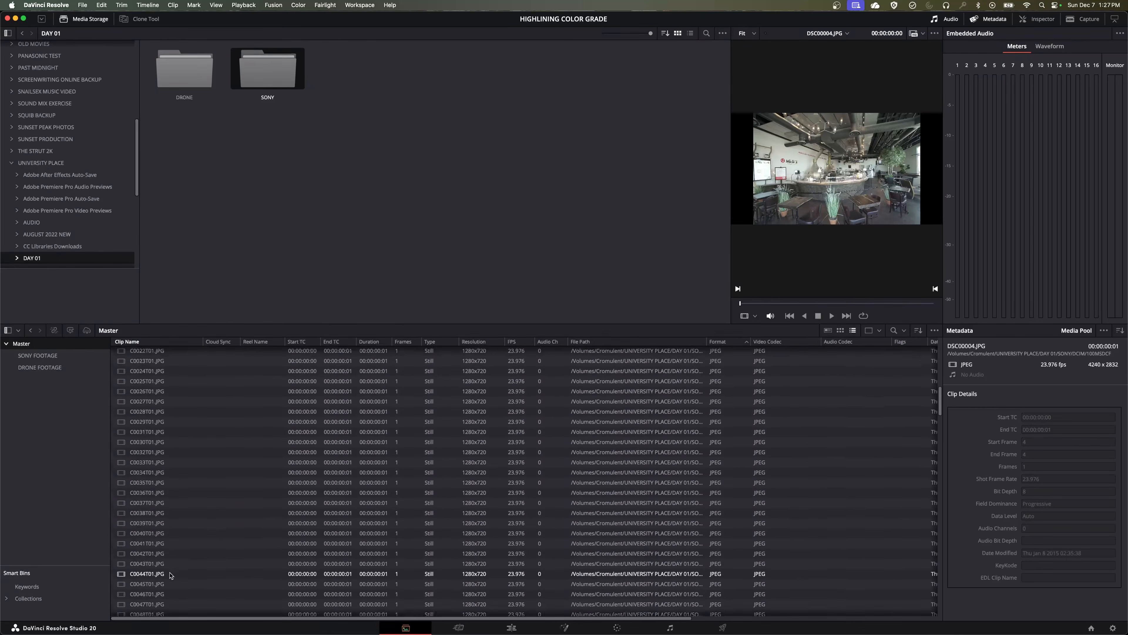
scroll(172, 575, "down", 10)
left_click(197, 509, "shift")
key("BackSpace")
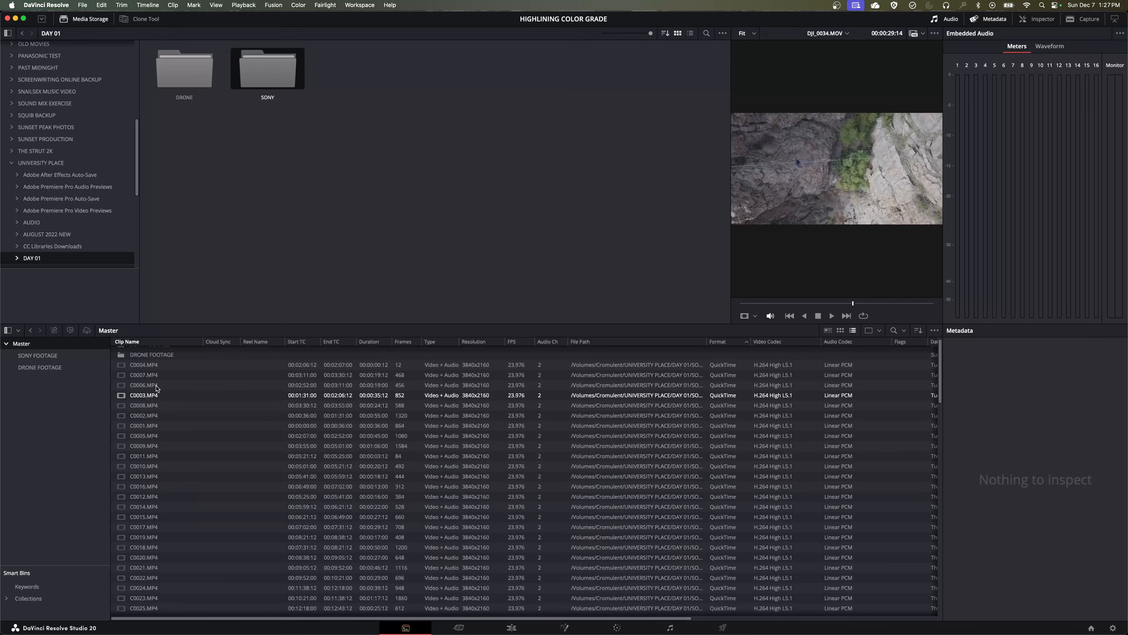
Create a new bin named MALL FOOTAGE SONY inside the Master bin.
left_click(151, 364)
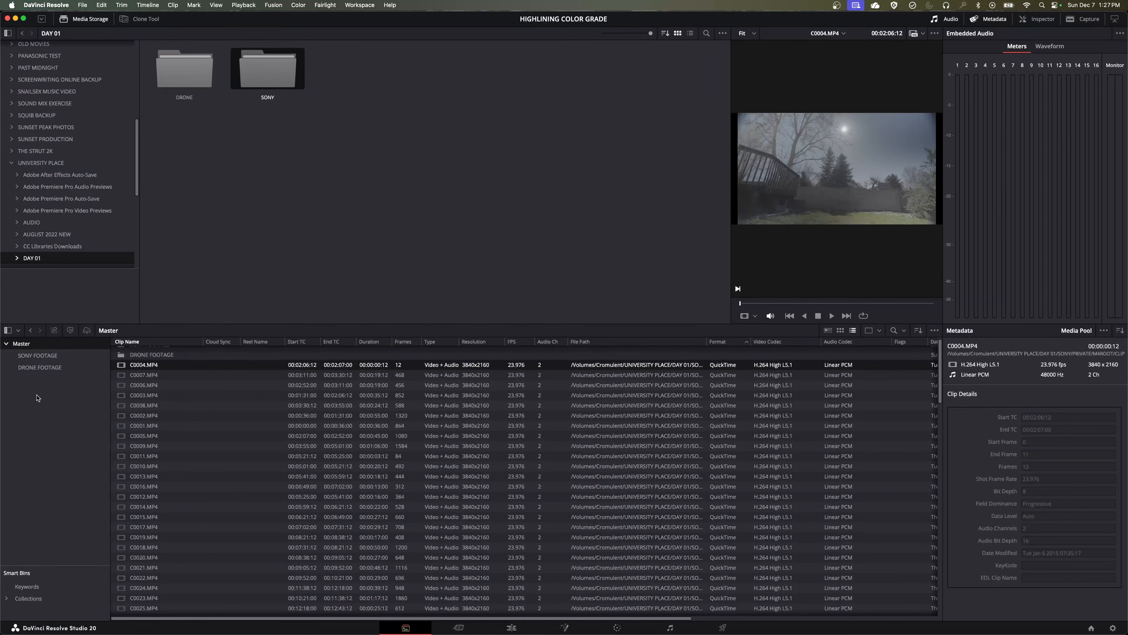
key("super+shift+n")
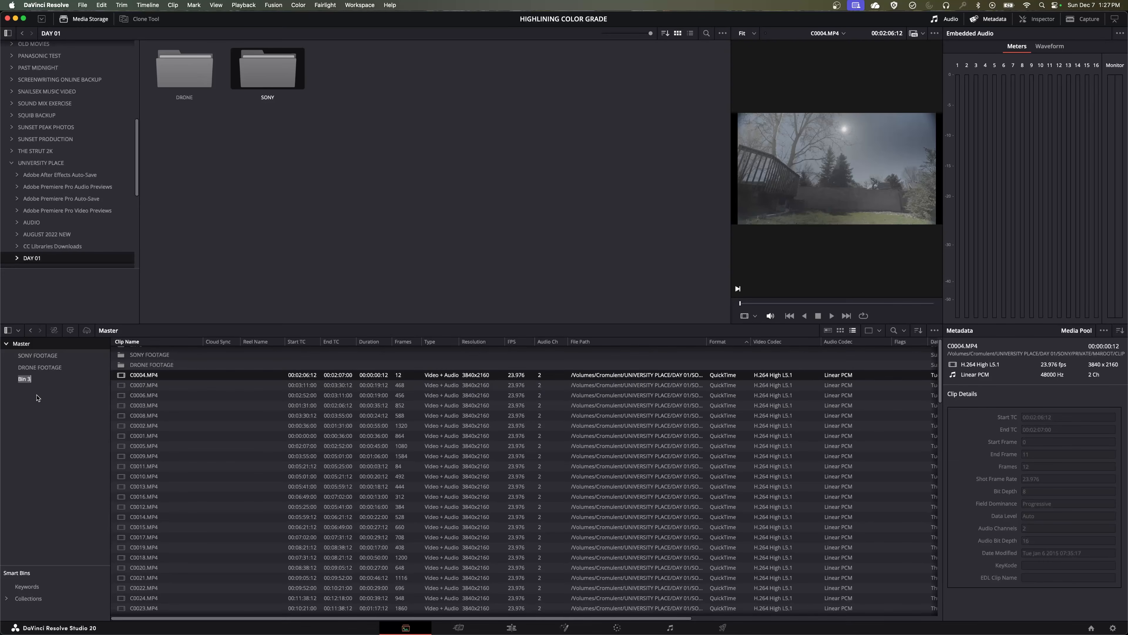
type("MALL FOOTAGE SONY")
key("Return")
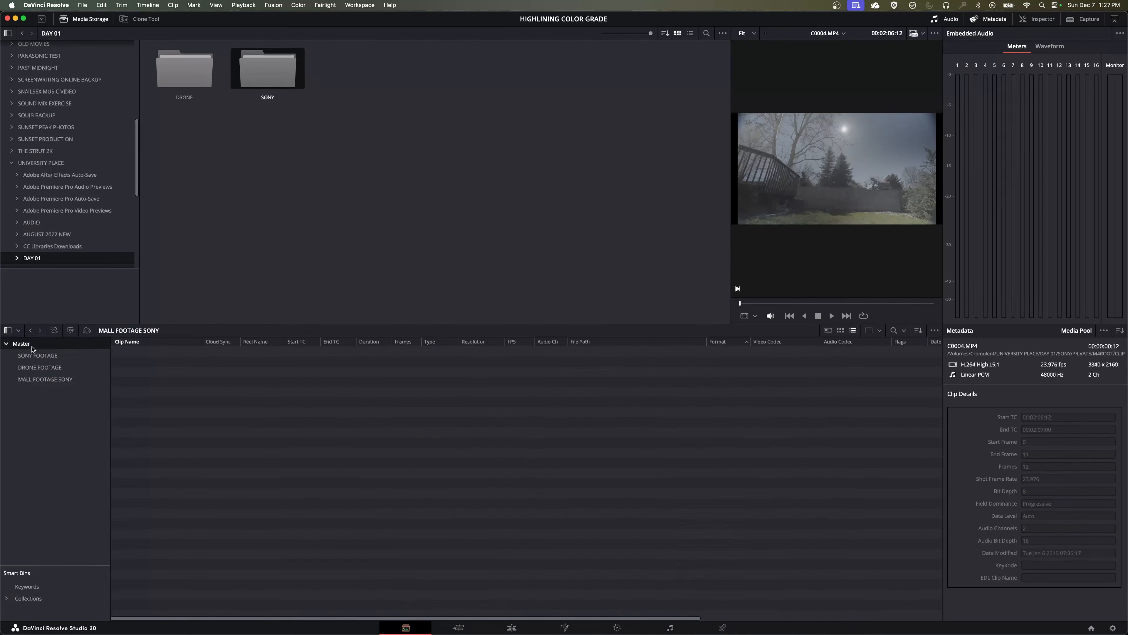
Move all MP4 clips from the Master bin into the MALL FOOTAGE SONY bin.
scroll(174, 533, "down", 20)
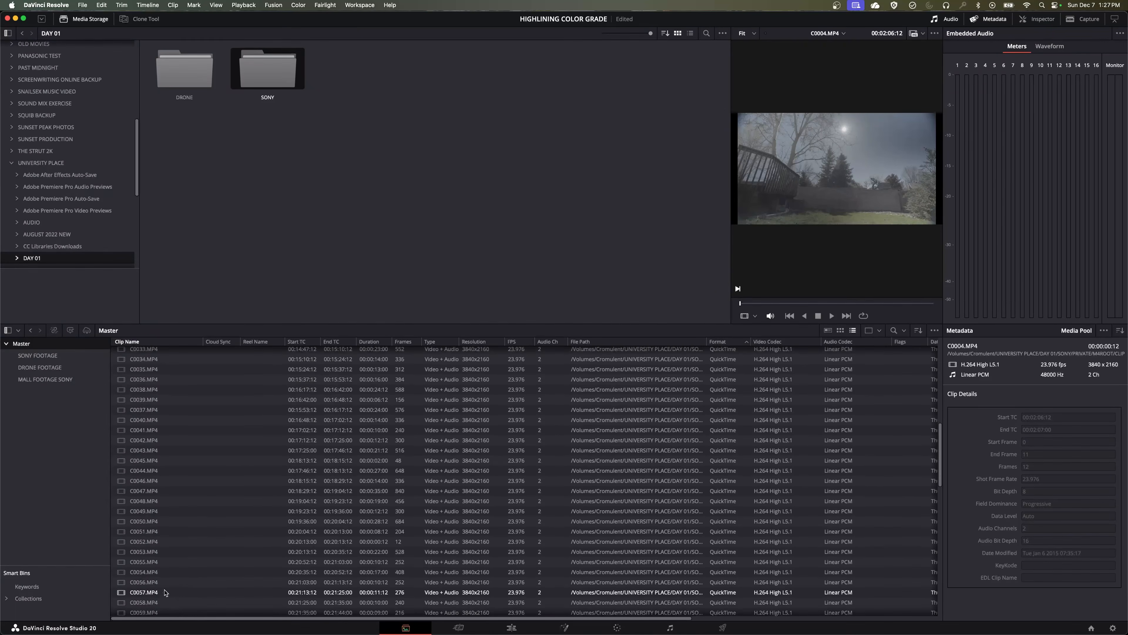
key("super+a")
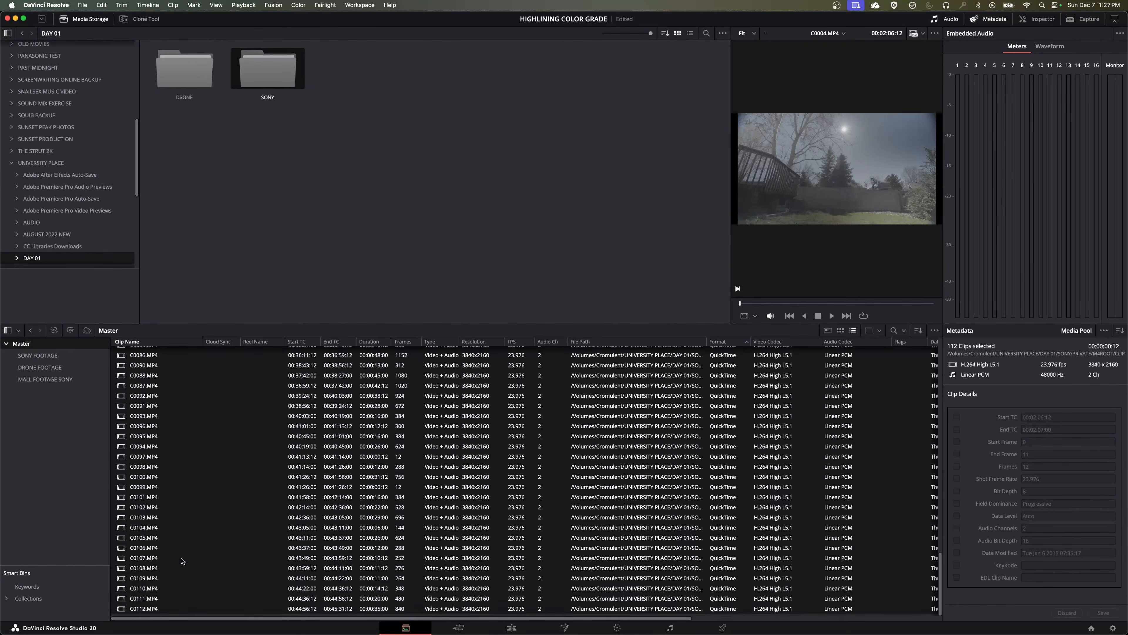
scroll(184, 489, "up", 15)
scroll(178, 435, "up", 5)
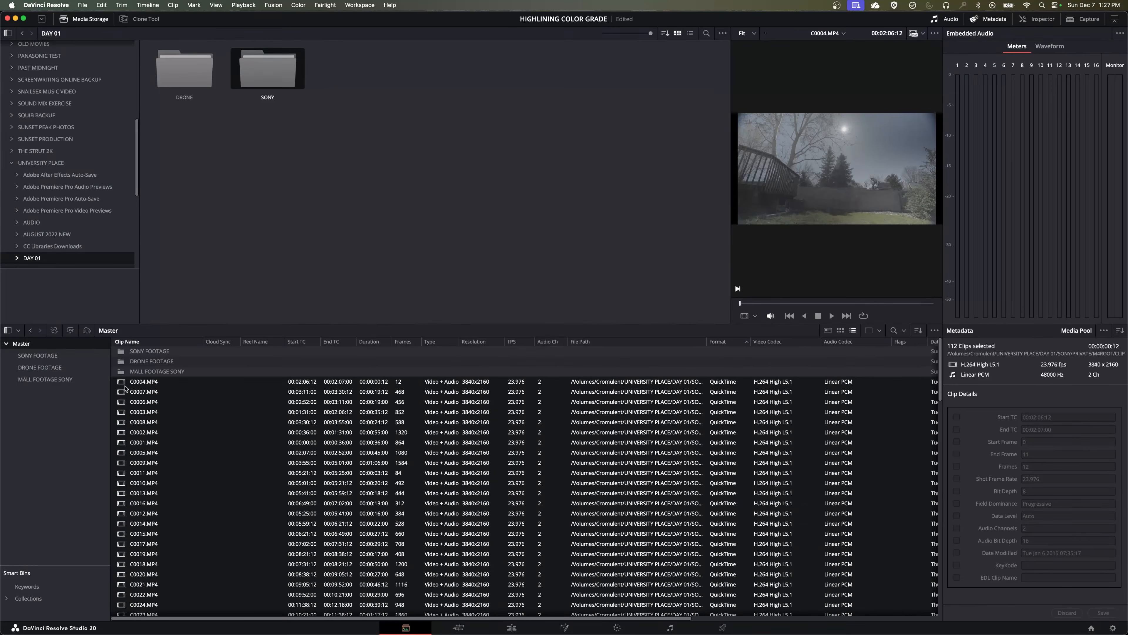
left_click_drag(126, 388, 73, 381)
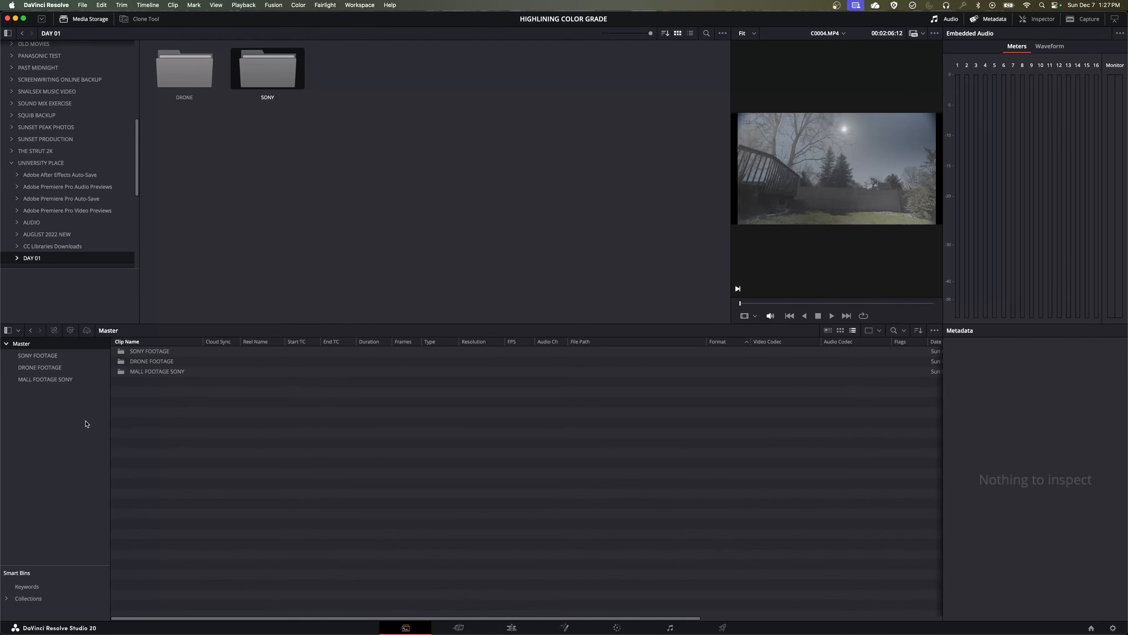
Import DAY 01's DRONE folder clips into Master and collect them in a new bin named MALL FOOTAGE DRONE.
left_click_drag(185, 69, 212, 470)
left_click(146, 383)
key("shift+super+n")
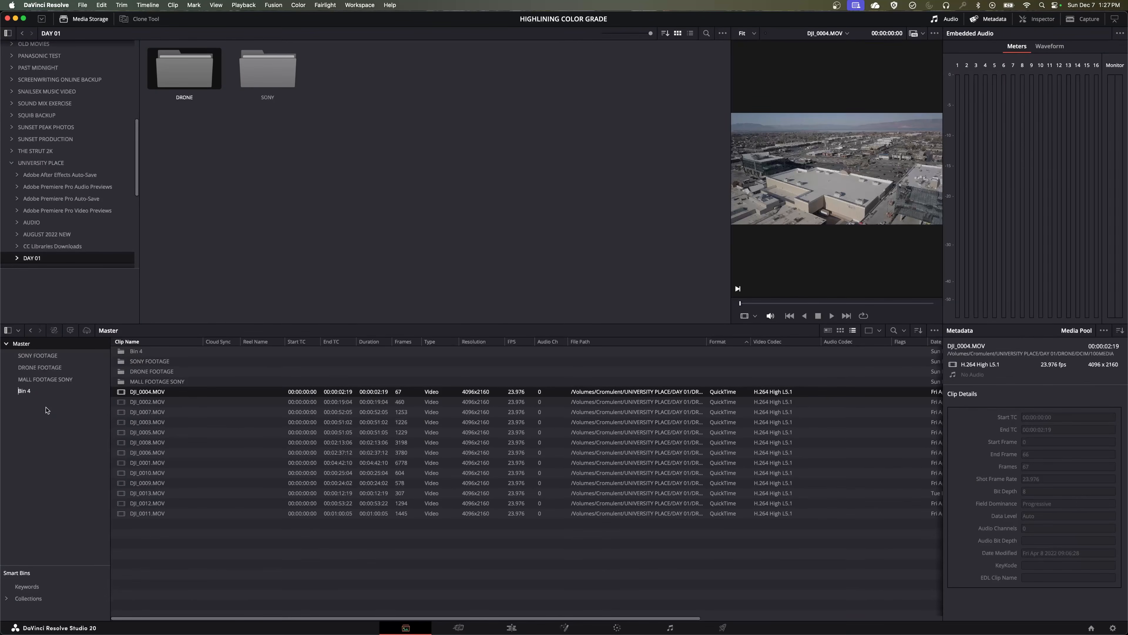
left_click(132, 512, "shift")
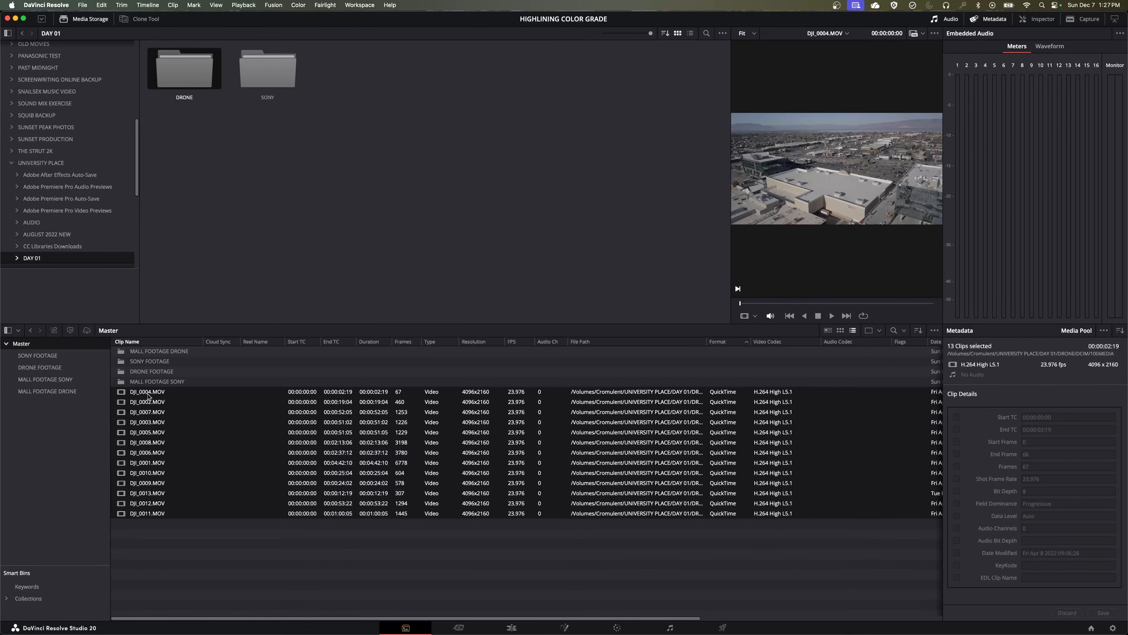
left_click_drag(148, 395, 36, 385)
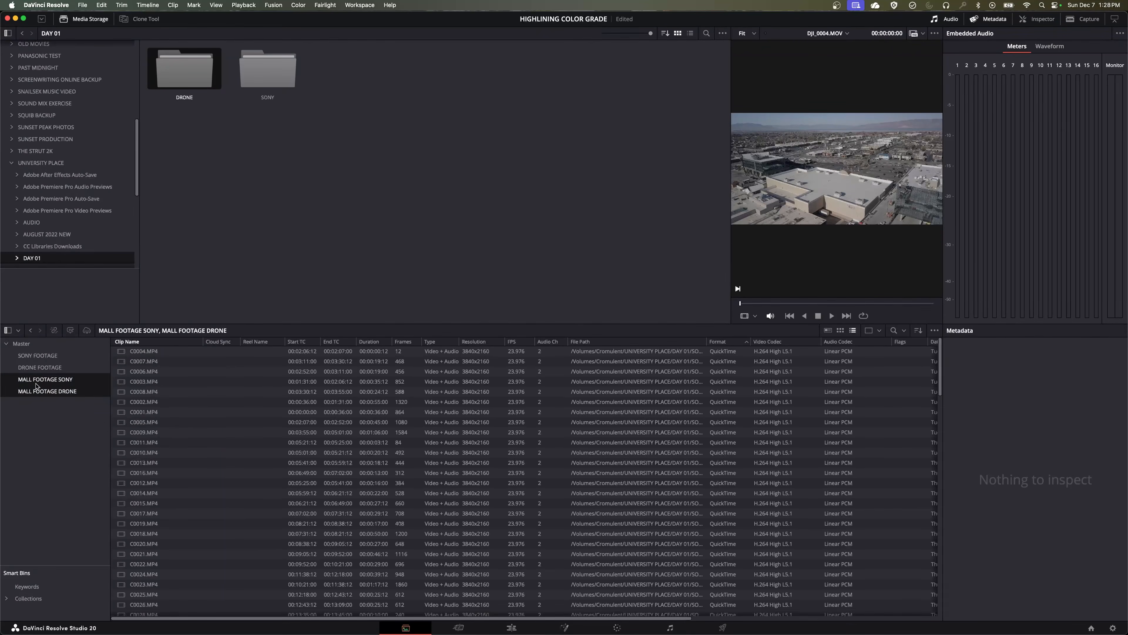
Delete the MALL FOOTAGE SONY and MALL FOOTAGE DRONE bins, and check the SONY FOOTAGE and DRONE FOOTAGE bins.
key("BackSpace")
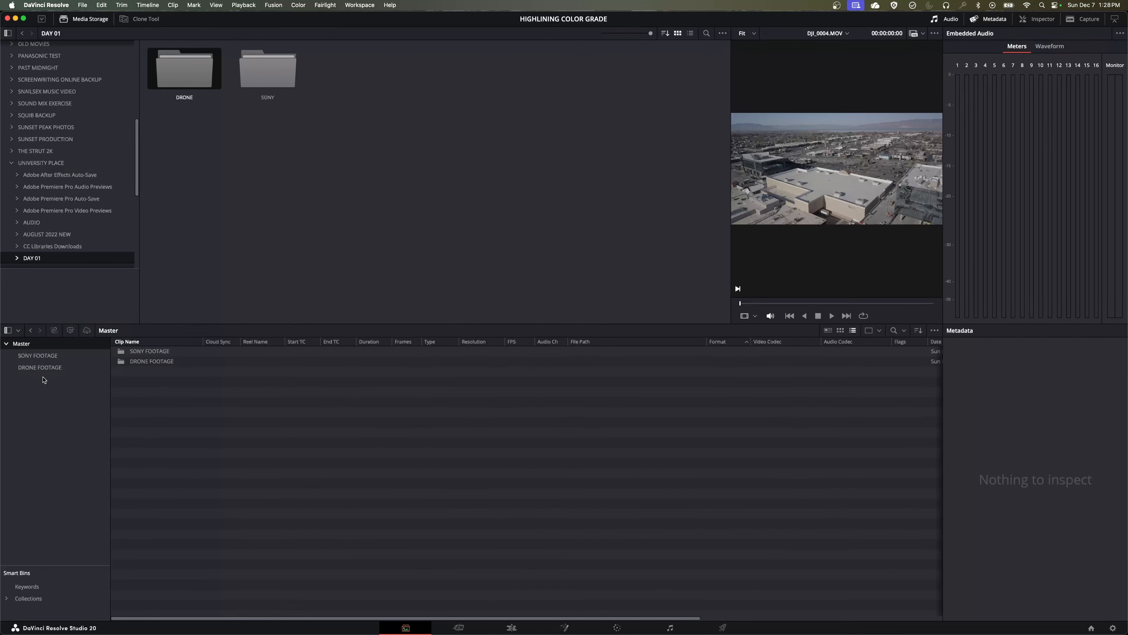
left_click(44, 369)
left_click(52, 357)
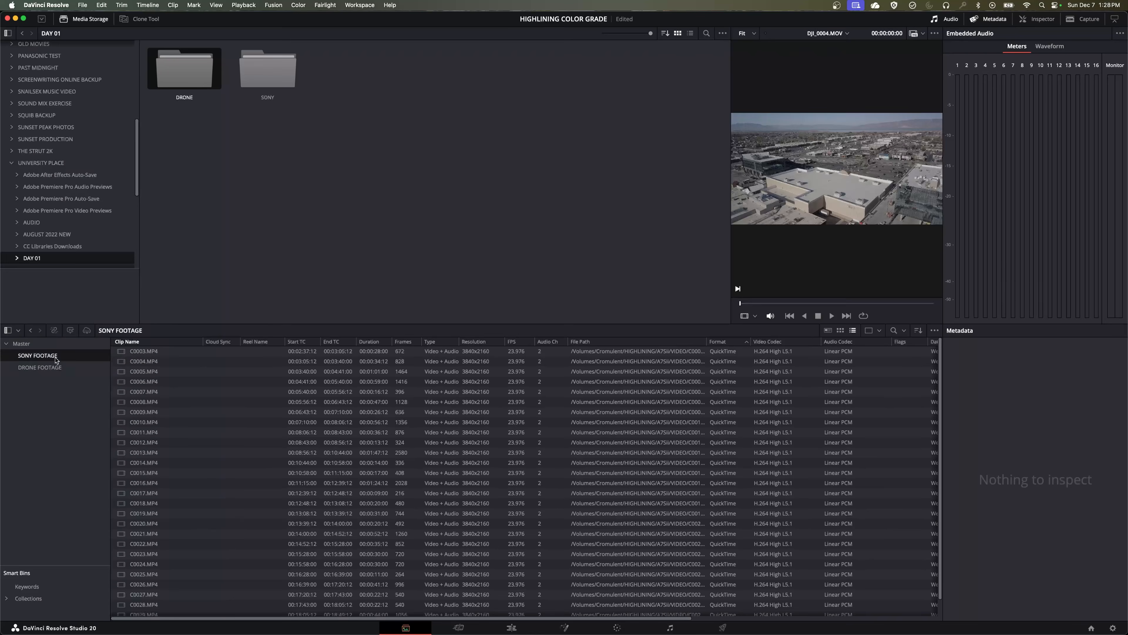
left_click(62, 372)
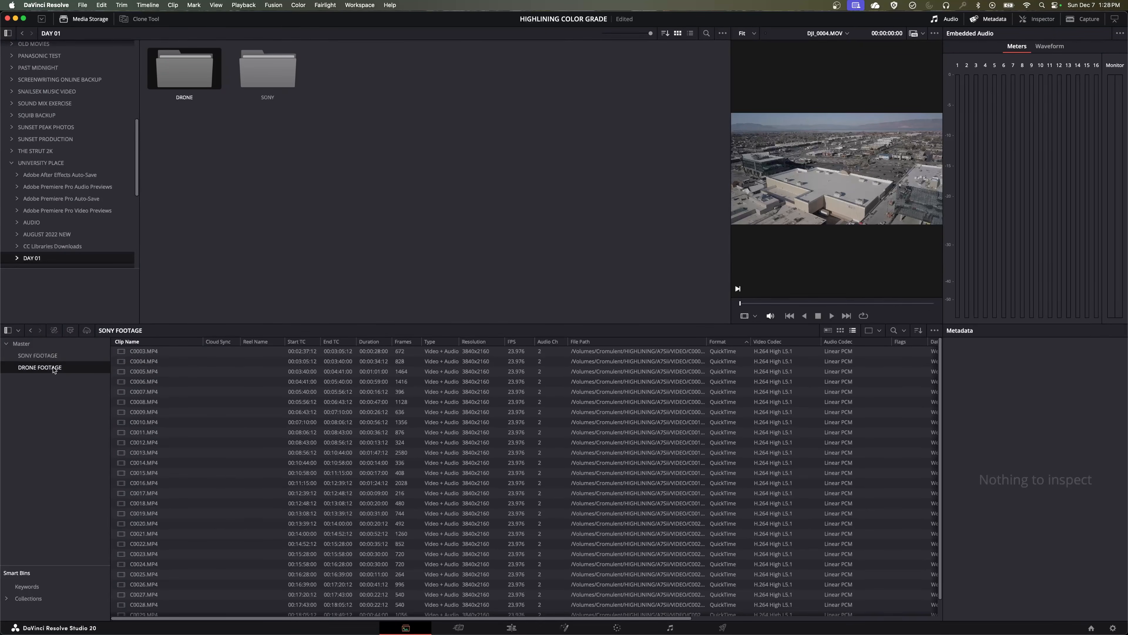